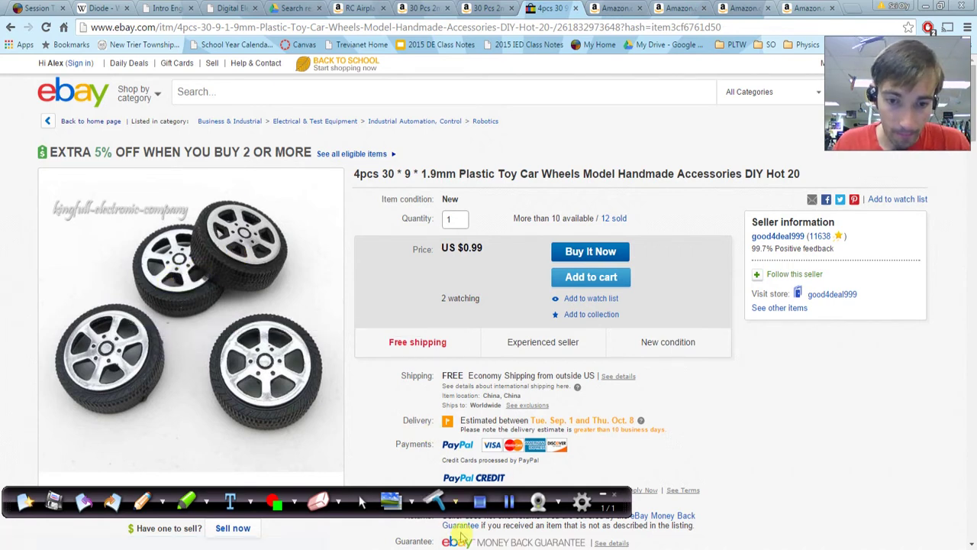
Step: Orbit the finished wheel.ipt model to view it at an angle, then start a new part
{"action": "key", "text": "alt+Tab"}
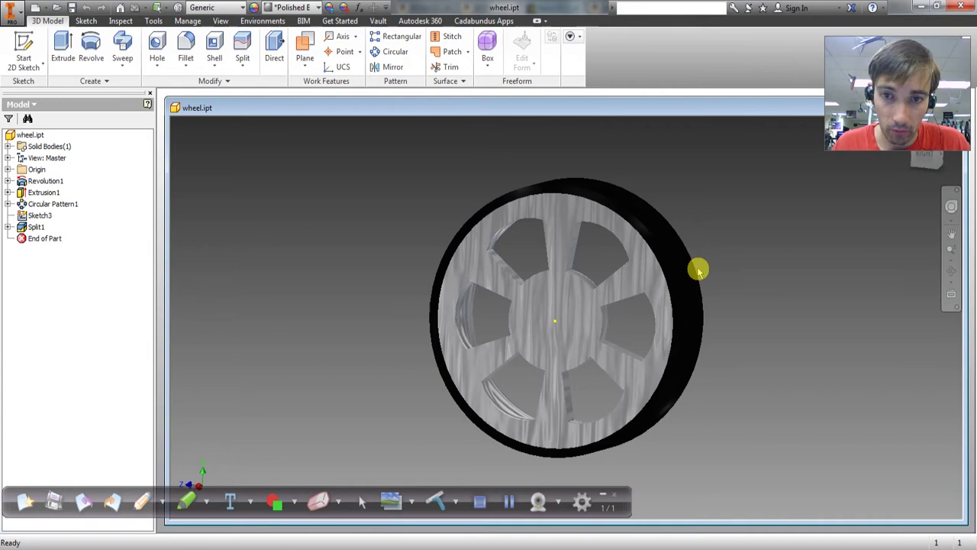
{"action": "left_click_drag", "start_coordinate": [752, 273], "coordinate": [656, 277]}
{"action": "key", "text": "Escape"}
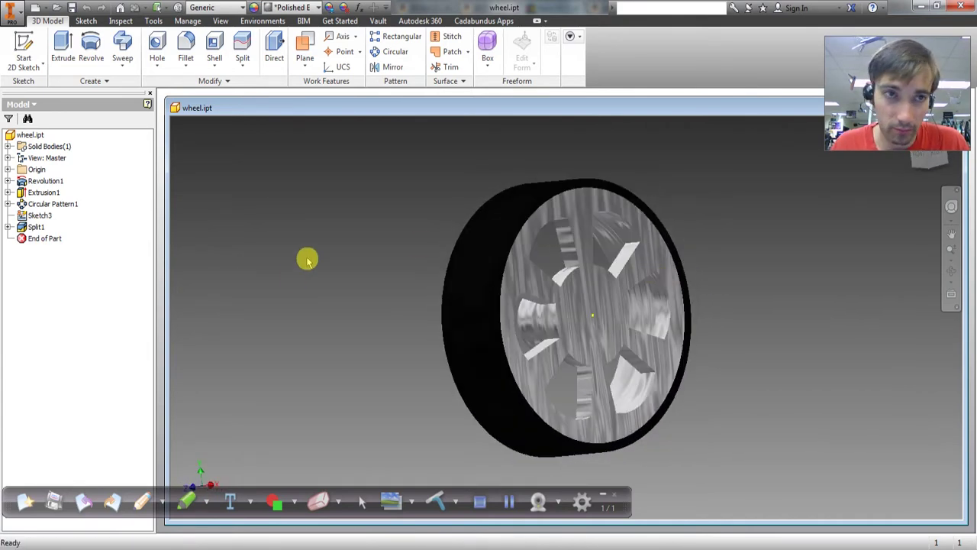
{"action": "left_click", "coordinate": [35, 7]}
Step: Create a new Standard.ipt part and start a 2D sketch on the XY plane
{"action": "double_click", "coordinate": [339, 256]}
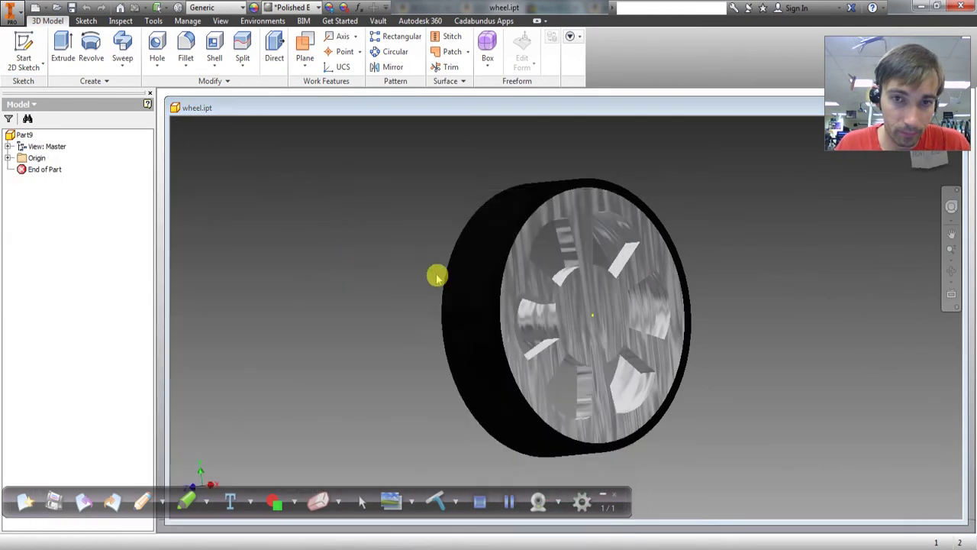
{"action": "left_click", "coordinate": [23, 52]}
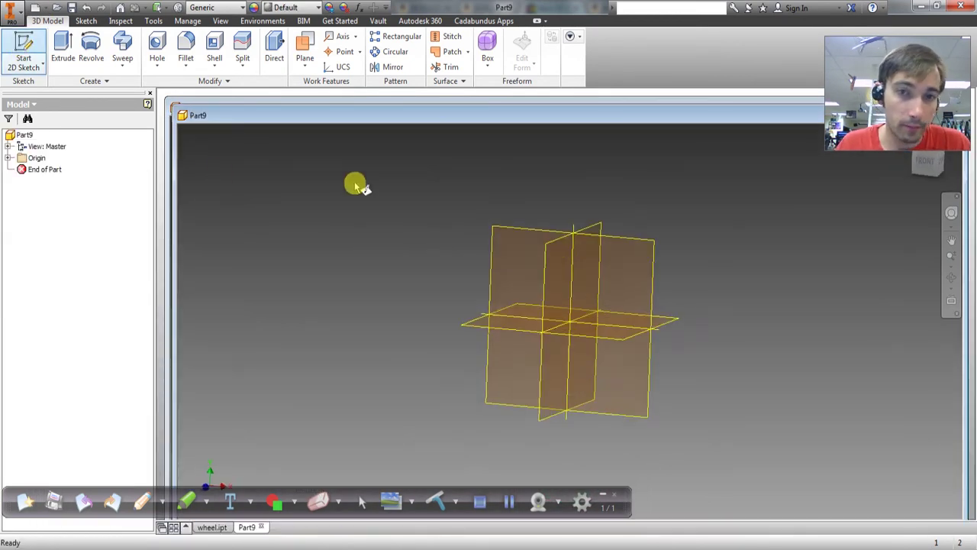
{"action": "left_click", "coordinate": [529, 200]}
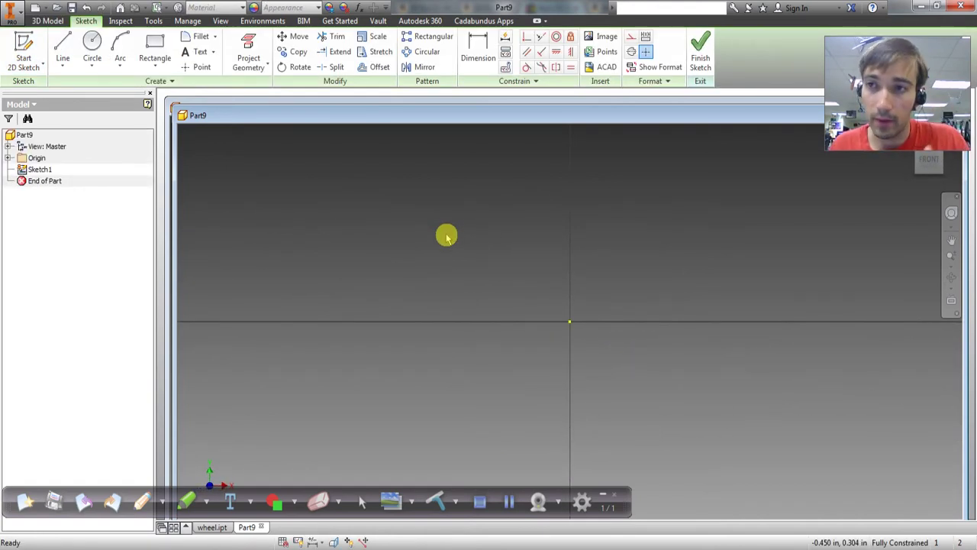
Step: Draw the profile's top edge and stretch its right vertical edge down to the horizontal axis
{"action": "left_click", "coordinate": [64, 51]}
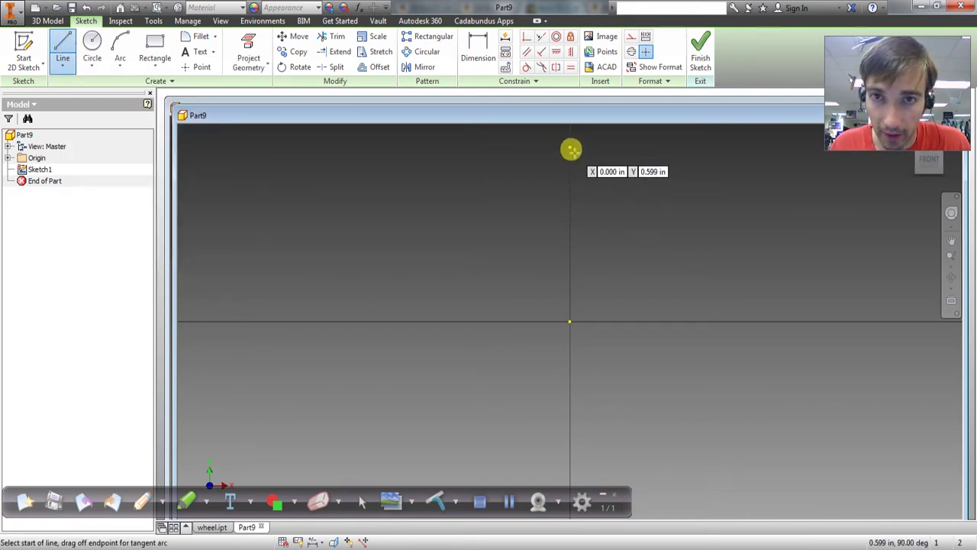
{"action": "left_click", "coordinate": [570, 148]}
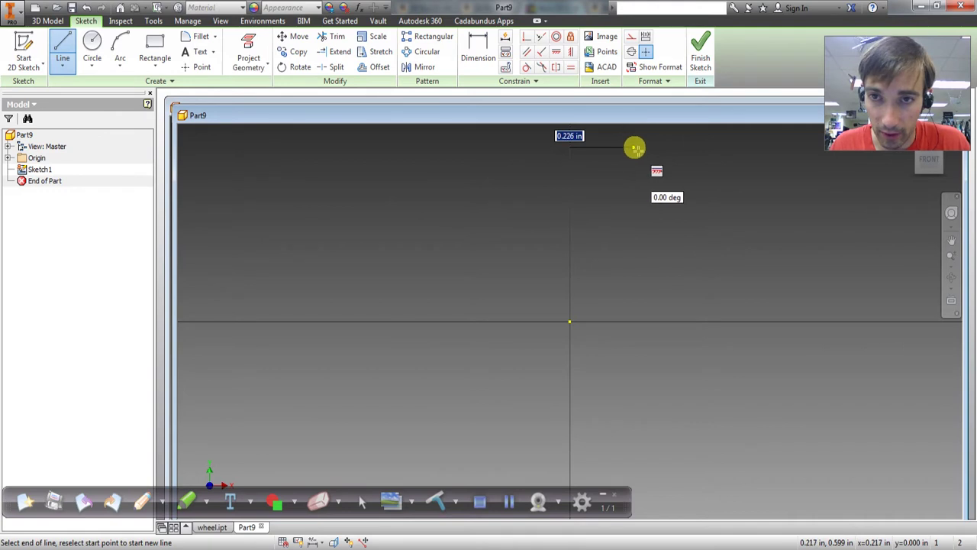
{"action": "left_click", "coordinate": [634, 148]}
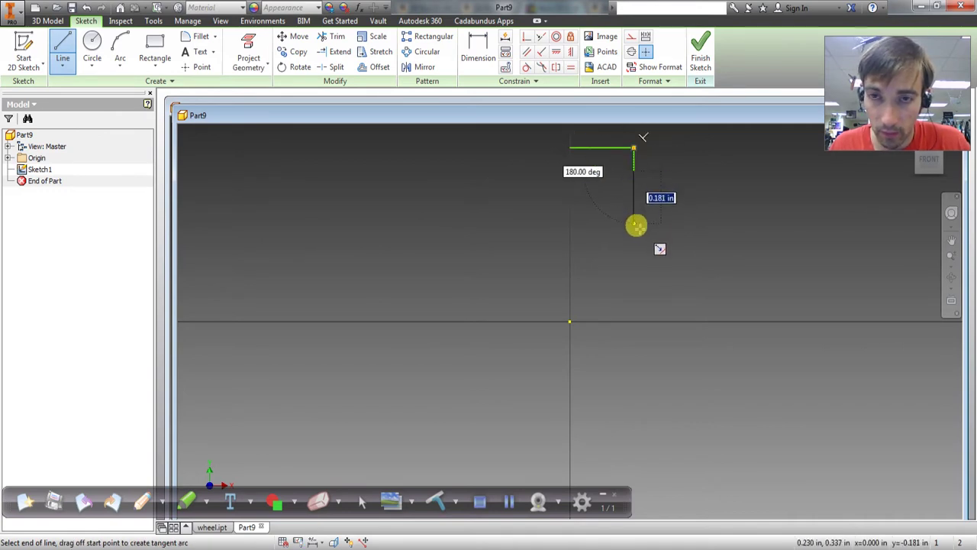
{"action": "key", "text": "Escape"}
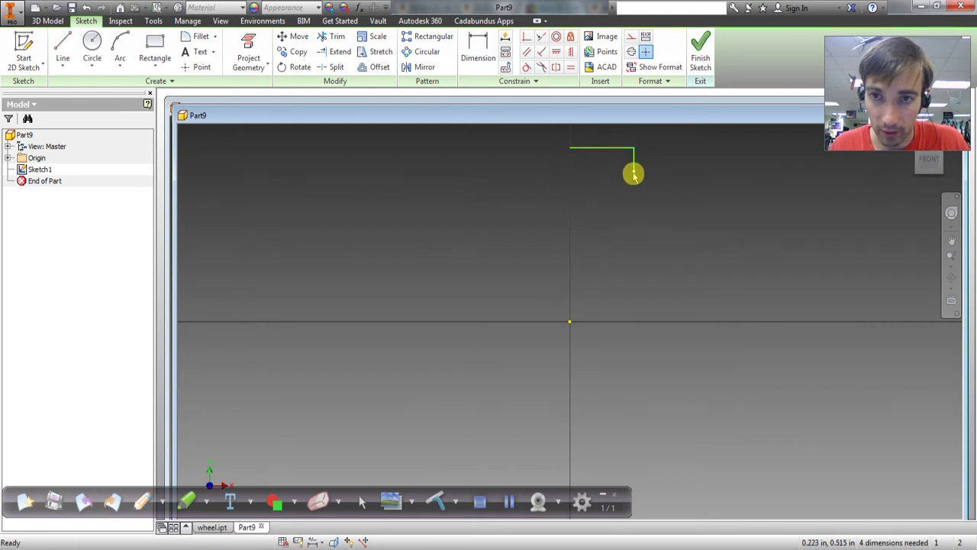
{"action": "left_click_drag", "start_coordinate": [633, 174], "coordinate": [632, 324]}
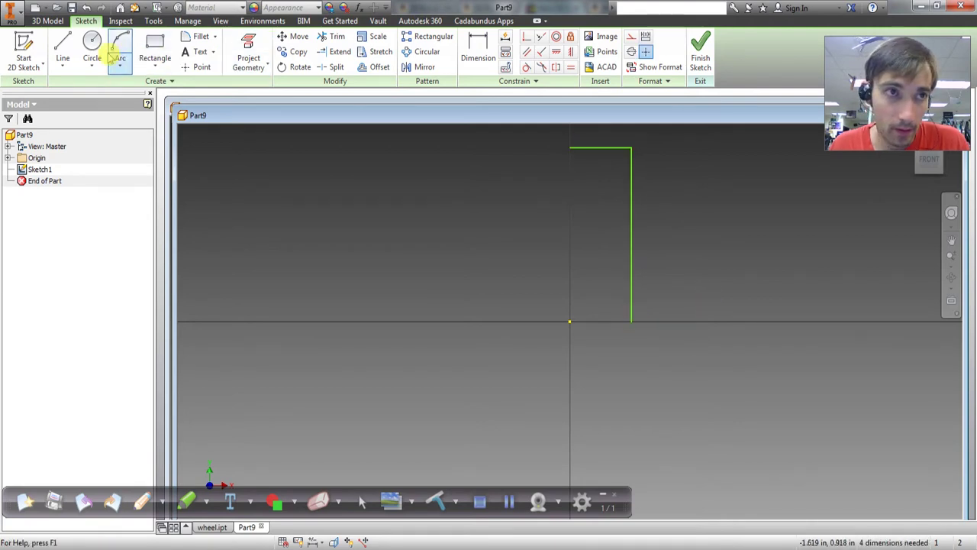
Step: Complete the closed stepped outline: bottom edge, steps at the axis, inner edge and top ledge
{"action": "left_click", "coordinate": [63, 47]}
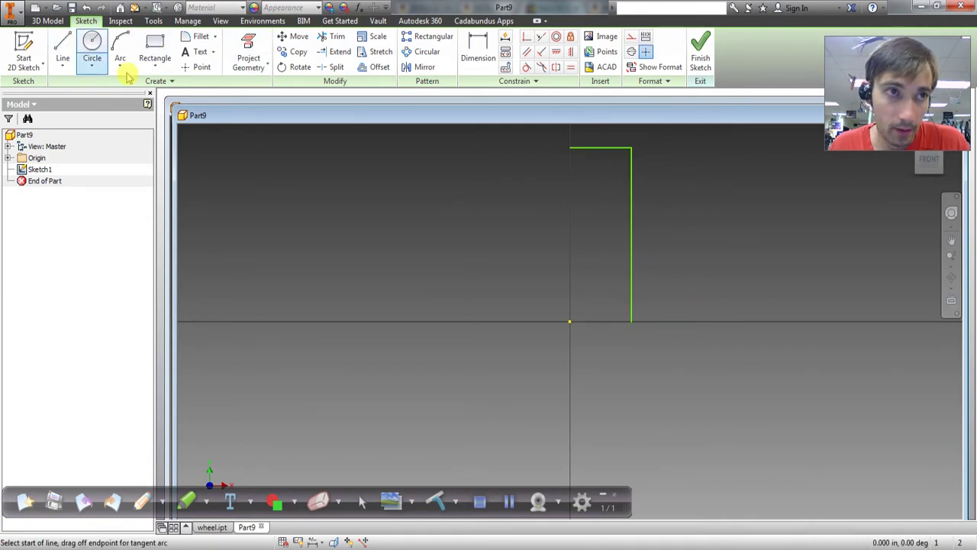
{"action": "left_click", "coordinate": [633, 322]}
{"action": "left_click", "coordinate": [601, 323]}
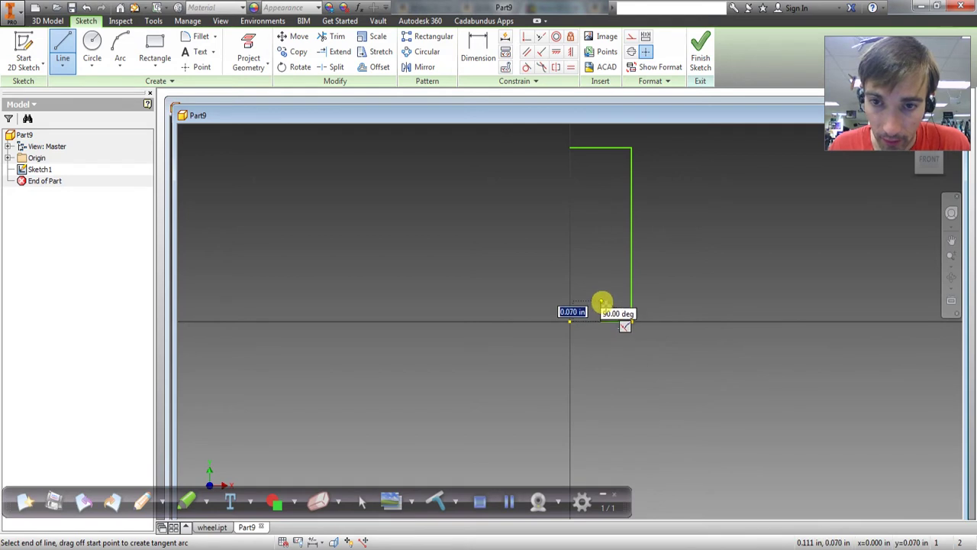
{"action": "left_click", "coordinate": [584, 302]}
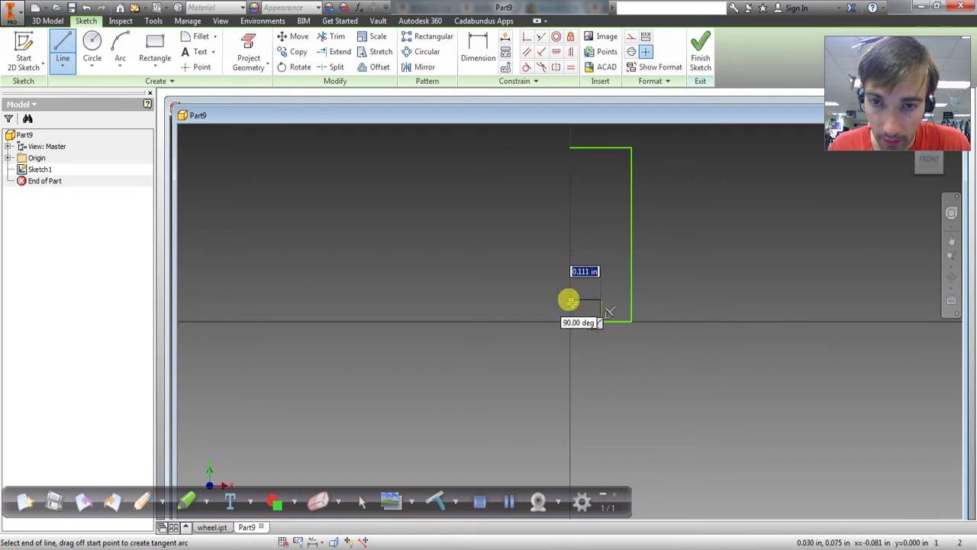
{"action": "left_click", "coordinate": [572, 301]}
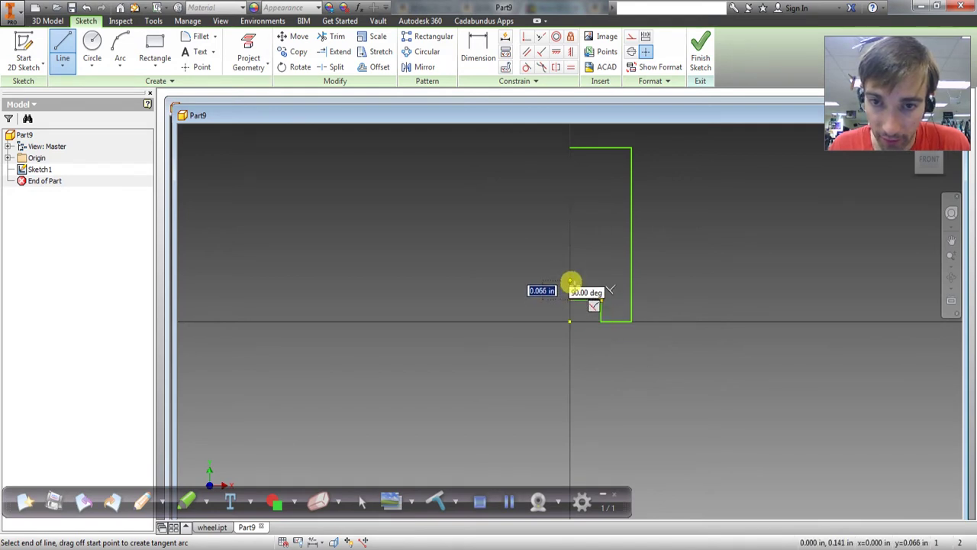
{"action": "left_click", "coordinate": [572, 283]}
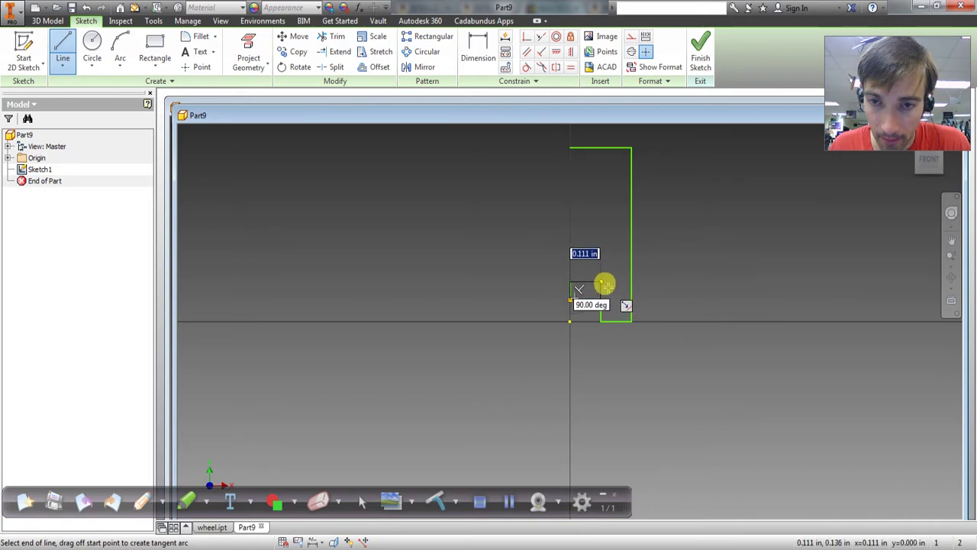
{"action": "left_click", "coordinate": [602, 282]}
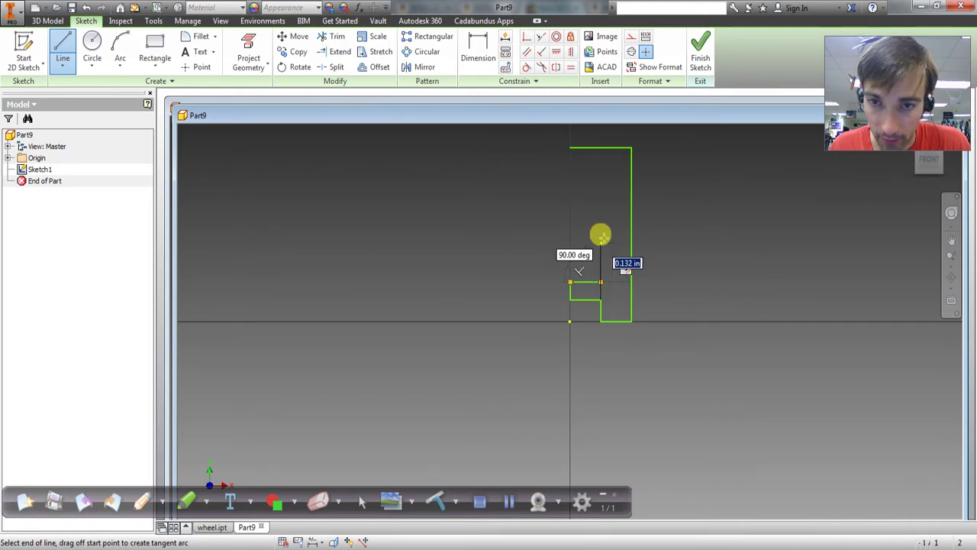
{"action": "left_click", "coordinate": [600, 161]}
{"action": "left_click", "coordinate": [572, 162]}
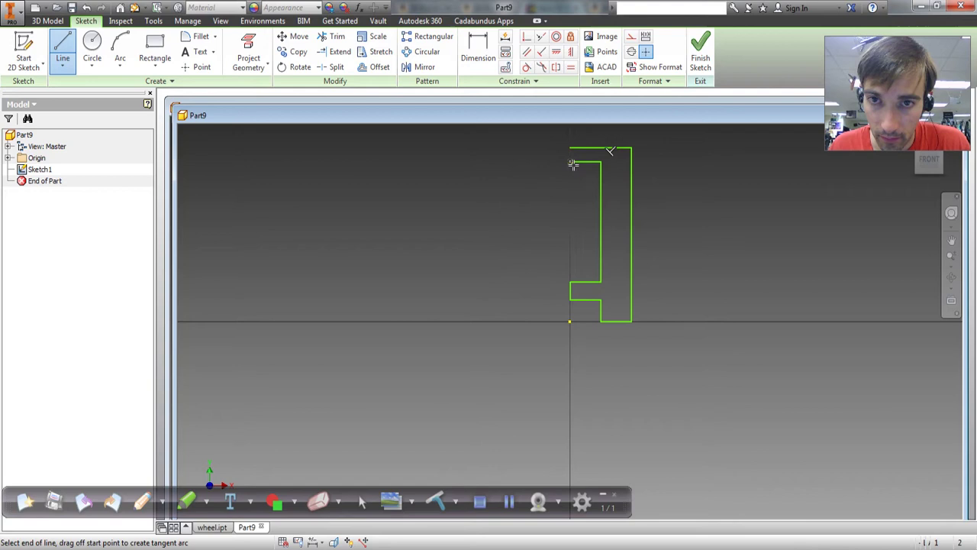
{"action": "left_click", "coordinate": [570, 148]}
{"action": "key", "text": "Escape"}
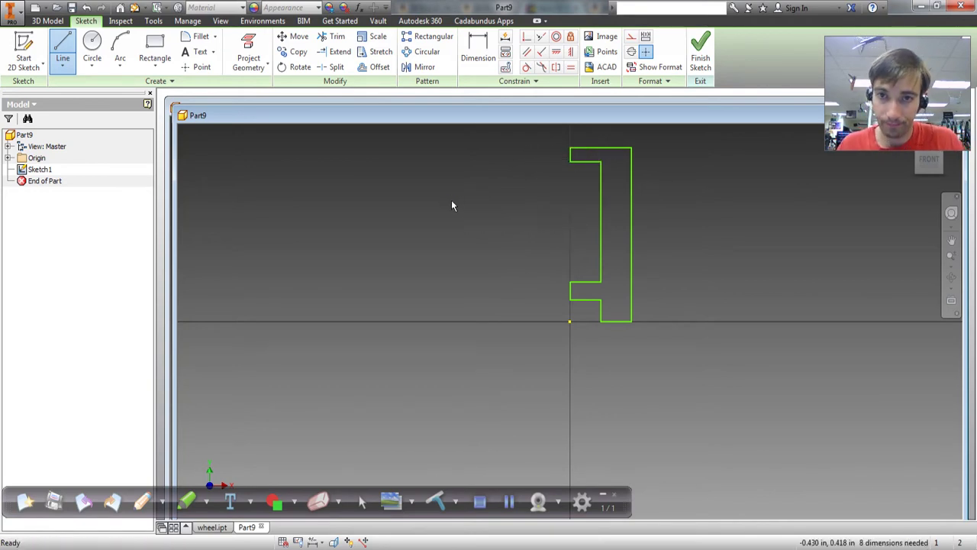
{"action": "key", "text": "Escape"}
{"action": "key", "text": "alt+Tab"}
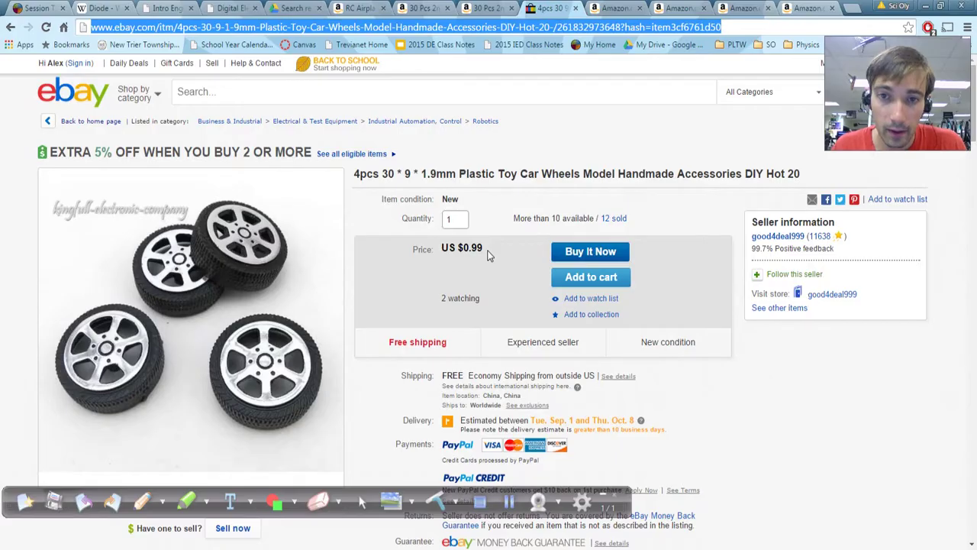
{"action": "scroll", "coordinate": [506, 329], "scroll_direction": "down", "scroll_amount": 20}
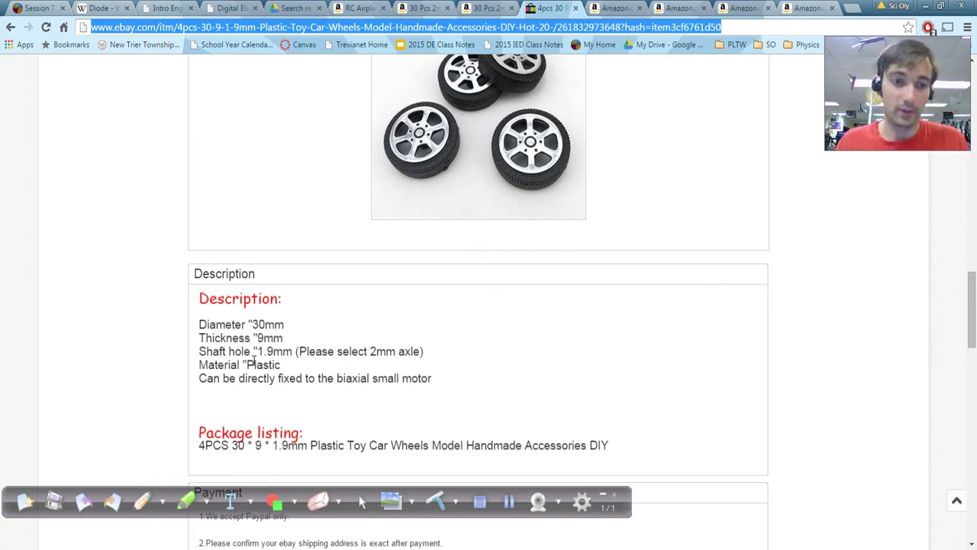
{"action": "key", "text": "alt+Tab"}
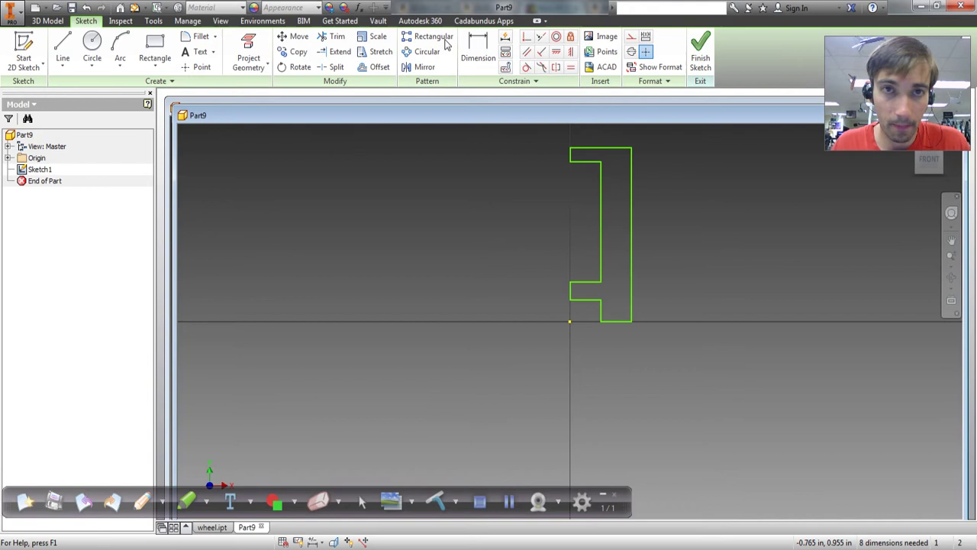
Step: Dimension the profile height as half the 30 mm wheel diameter (.591)
{"action": "left_click", "coordinate": [478, 53]}
{"action": "left_click", "coordinate": [616, 148]}
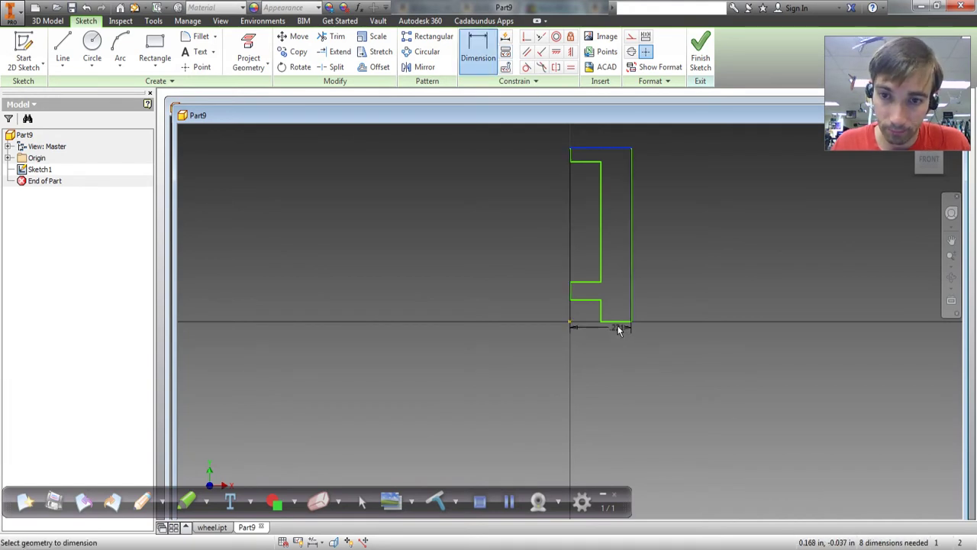
{"action": "left_click", "coordinate": [617, 322]}
{"action": "left_click", "coordinate": [685, 240]}
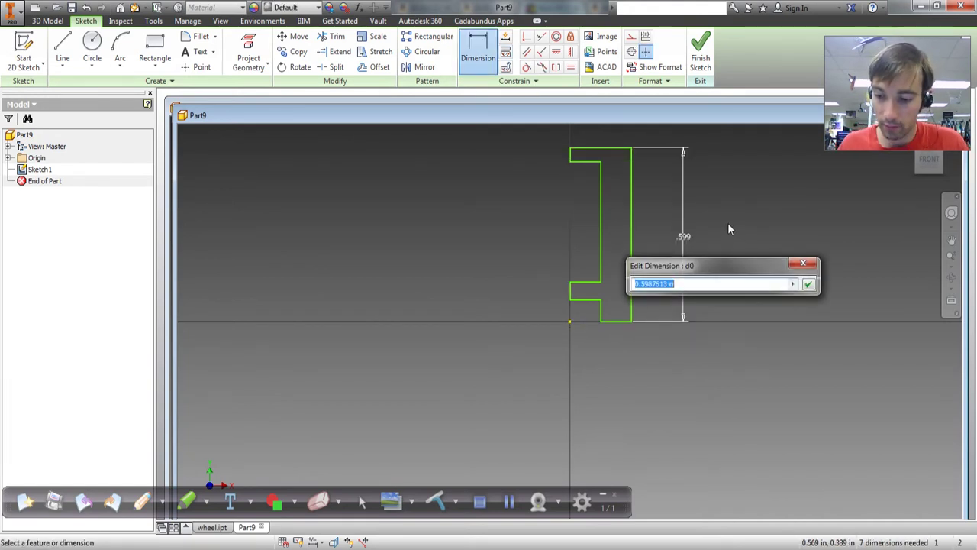
{"action": "type", "text": "30/2/25.4"}
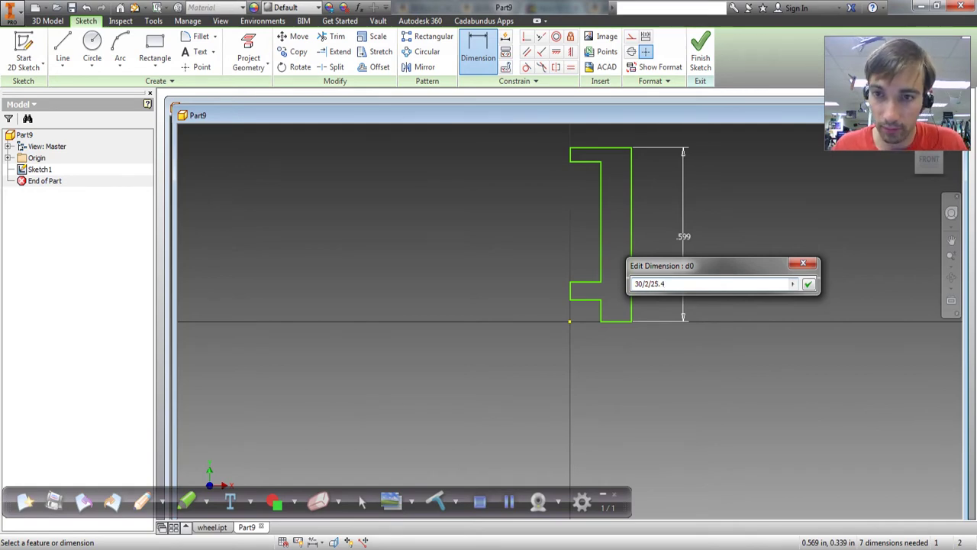
{"action": "key", "text": "Return"}
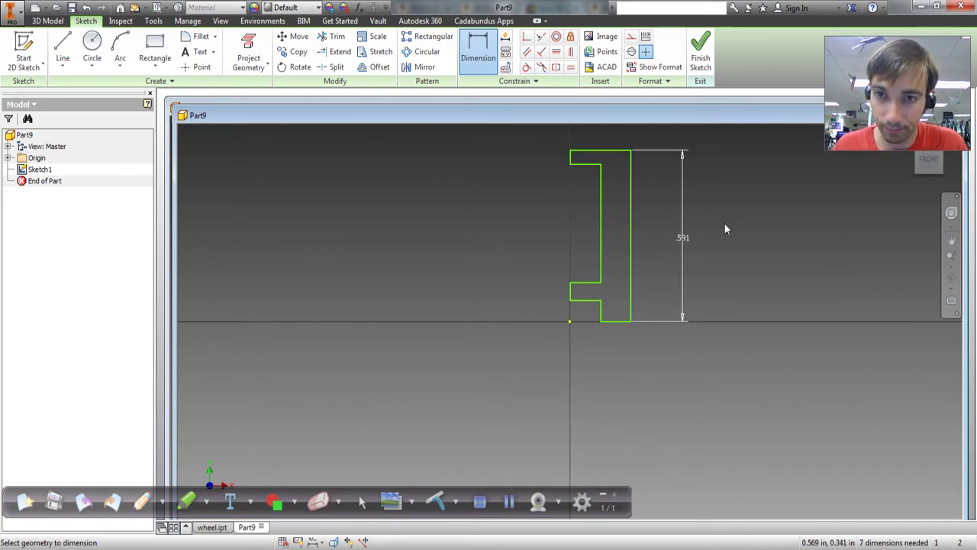
Step: After checking the eBay listing, set the profile's top width to 9/25.4 (.354)
{"action": "key", "text": "alt+Tab"}
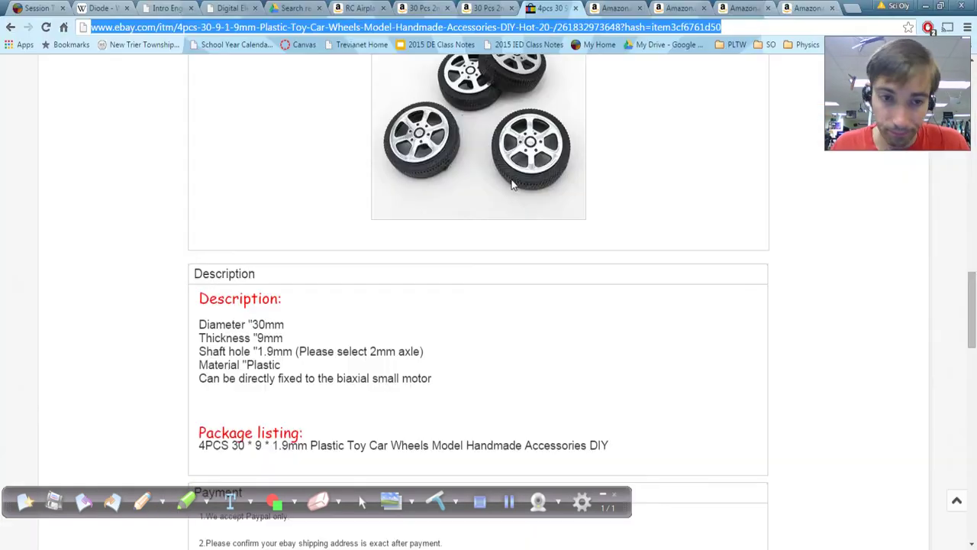
{"action": "key", "text": "alt+Tab"}
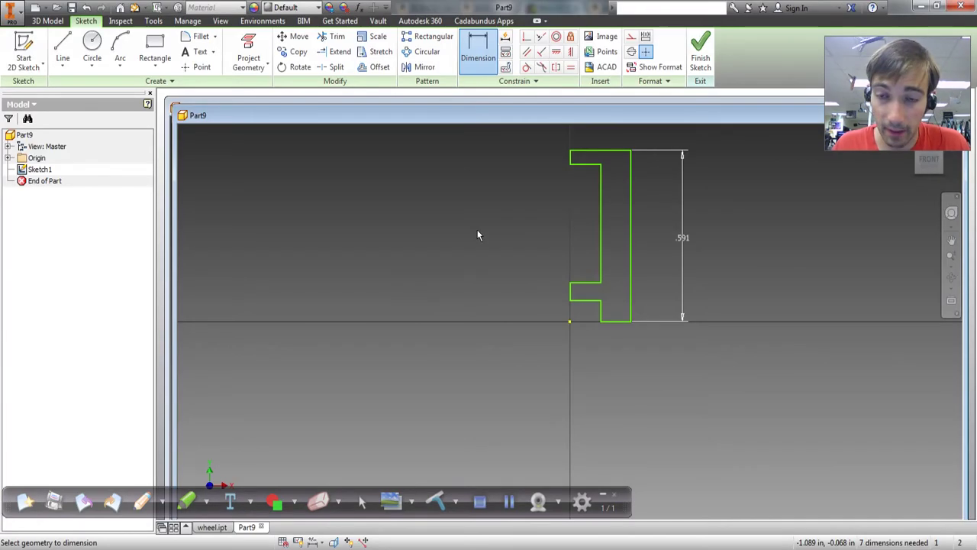
{"action": "left_click", "coordinate": [596, 151]}
{"action": "left_click", "coordinate": [672, 136]}
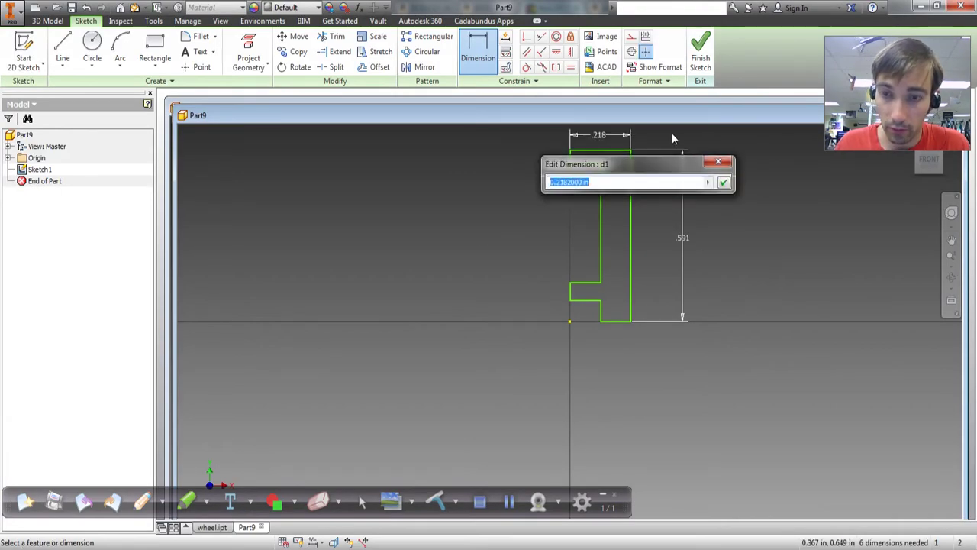
{"action": "type", "text": "9/25."}
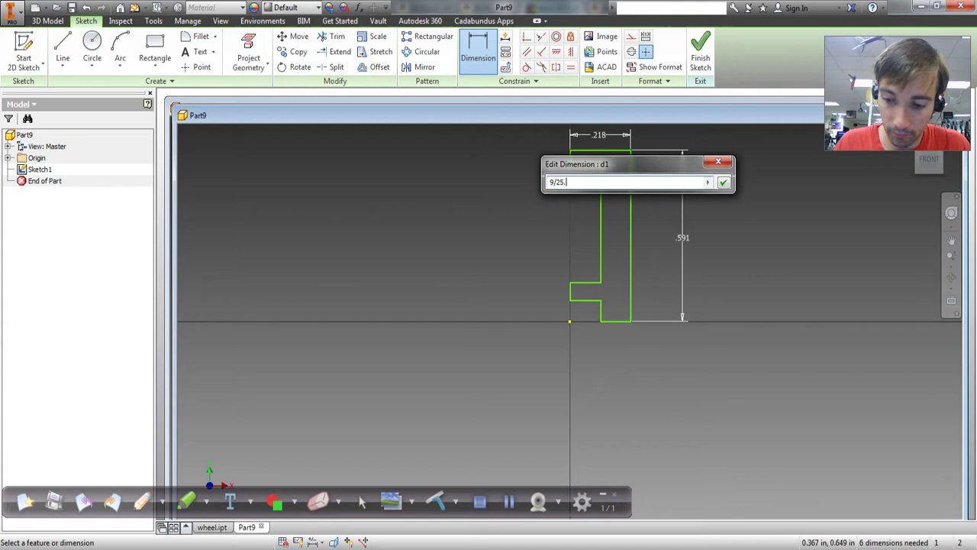
{"action": "type", "text": "4"}
{"action": "key", "text": "Return"}
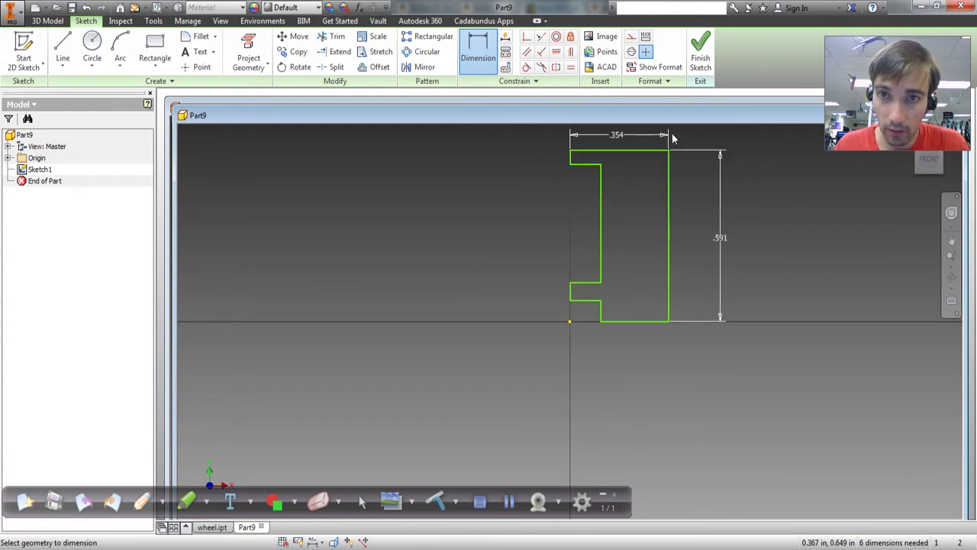
Step: Dimension the short bottom step height as 1.9/2/25.4 (.037)
{"action": "left_click", "coordinate": [602, 203]}
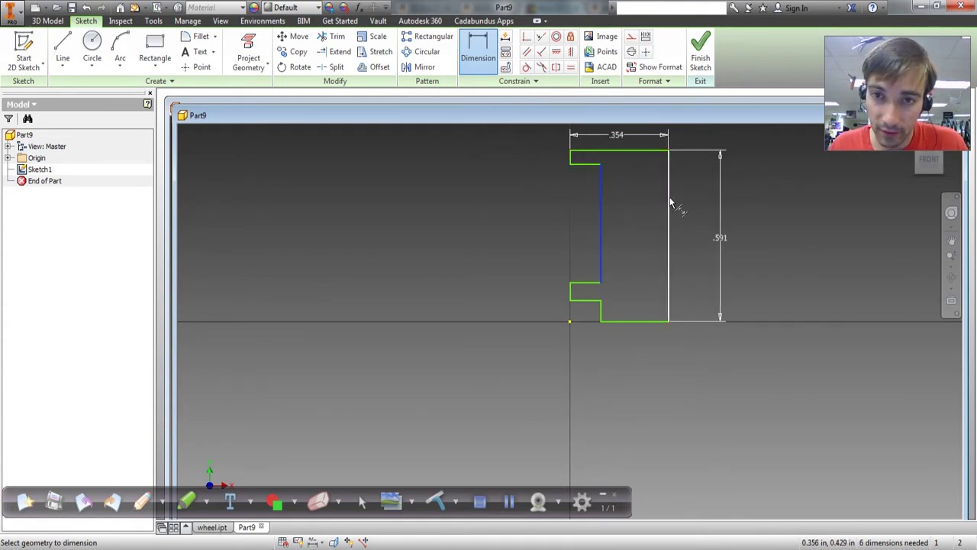
{"action": "key", "text": "Escape"}
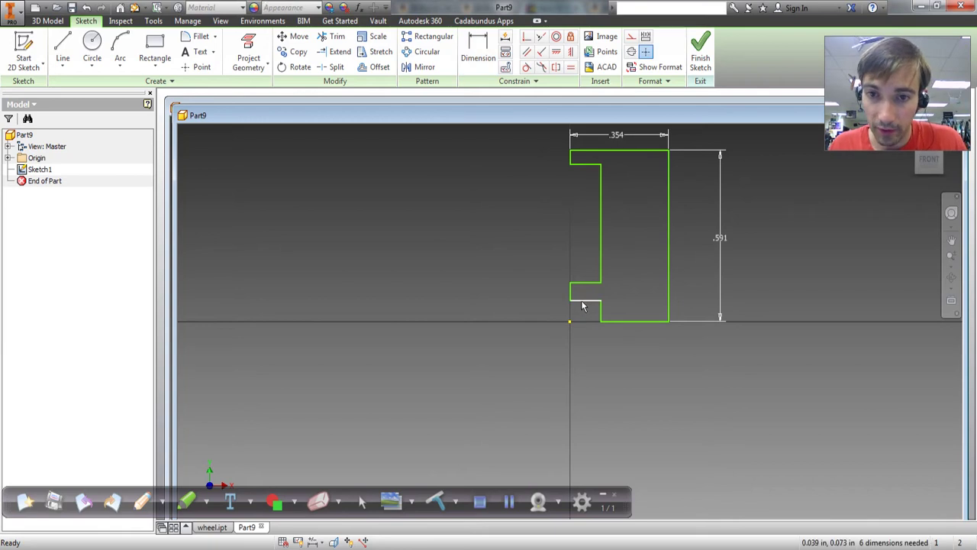
{"action": "left_click", "coordinate": [583, 300]}
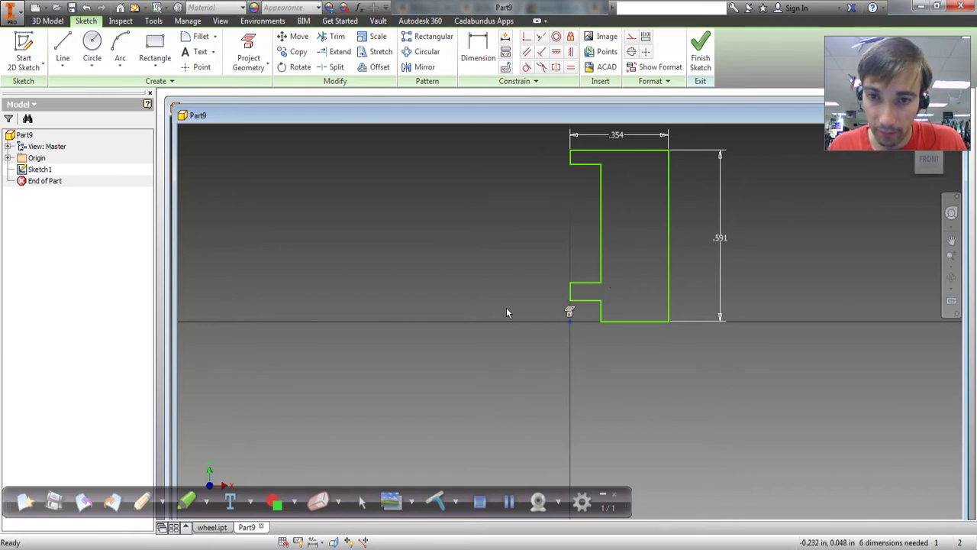
{"action": "key", "text": "d"}
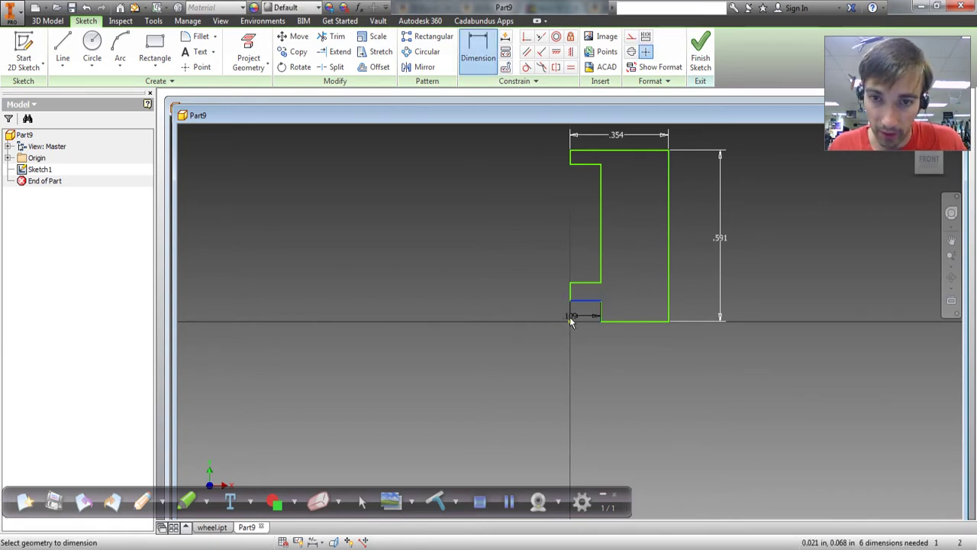
{"action": "left_click", "coordinate": [492, 311]}
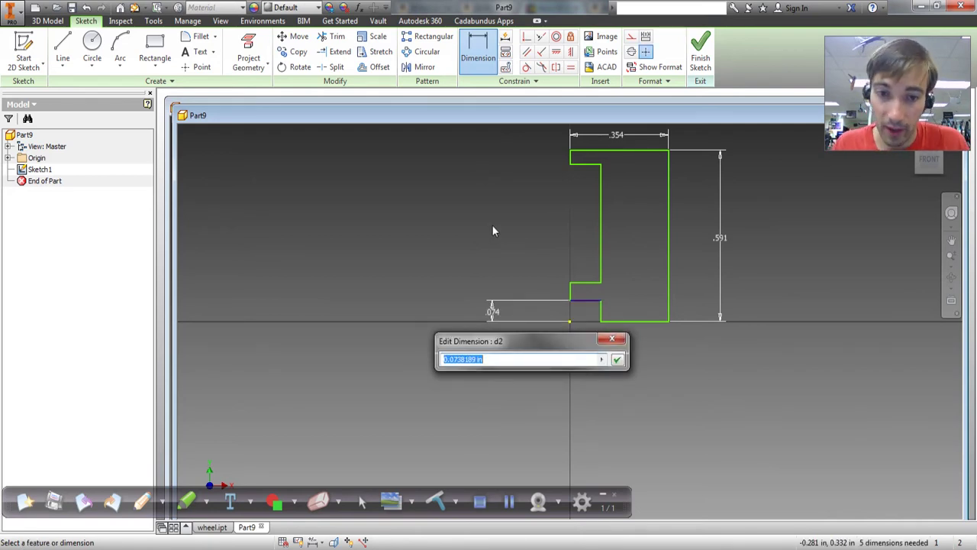
{"action": "type", "text": "1.9"}
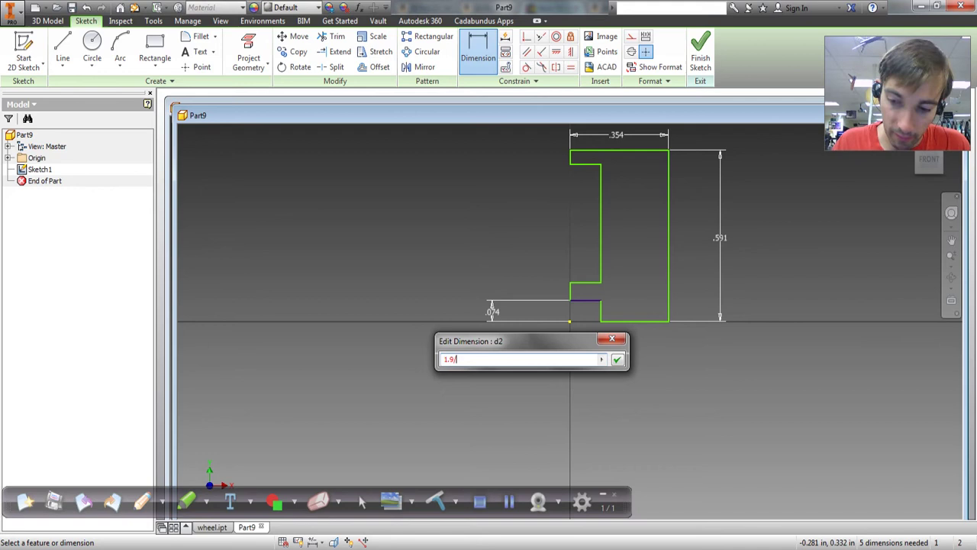
{"action": "type", "text": "/2/25.4"}
{"action": "key", "text": "Return"}
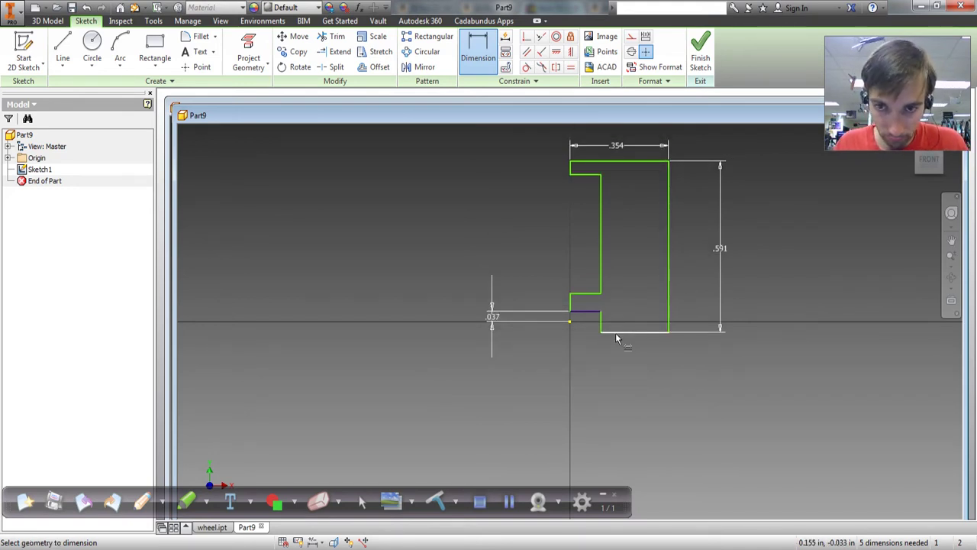
Step: Apply a Horizontal constraint levelling the profile's bottom corner with the origin
{"action": "left_click", "coordinate": [614, 202]}
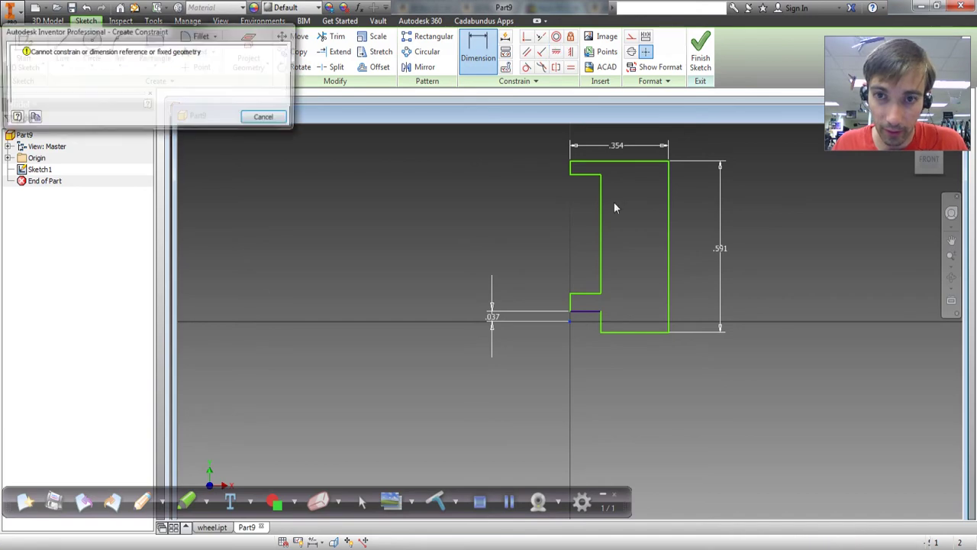
{"action": "key", "text": "Escape"}
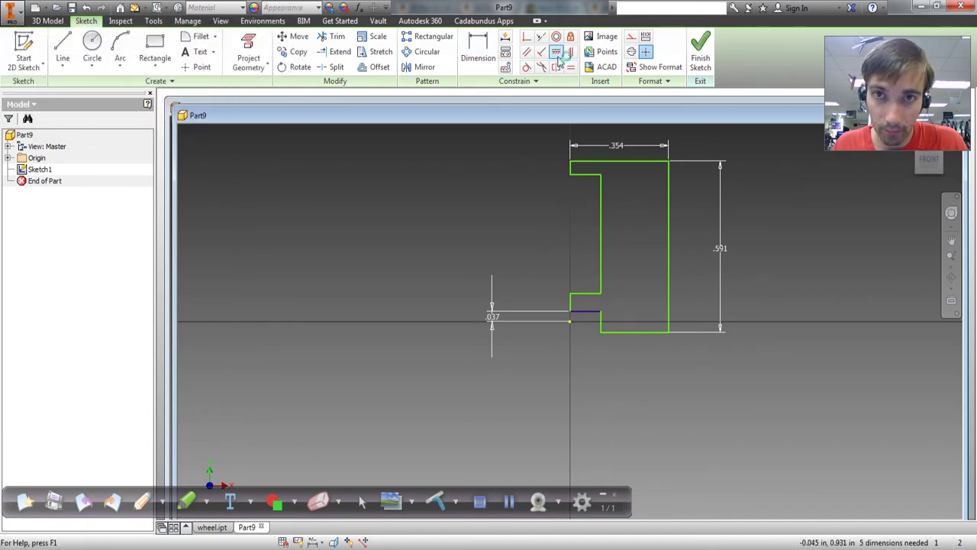
{"action": "left_click", "coordinate": [558, 55]}
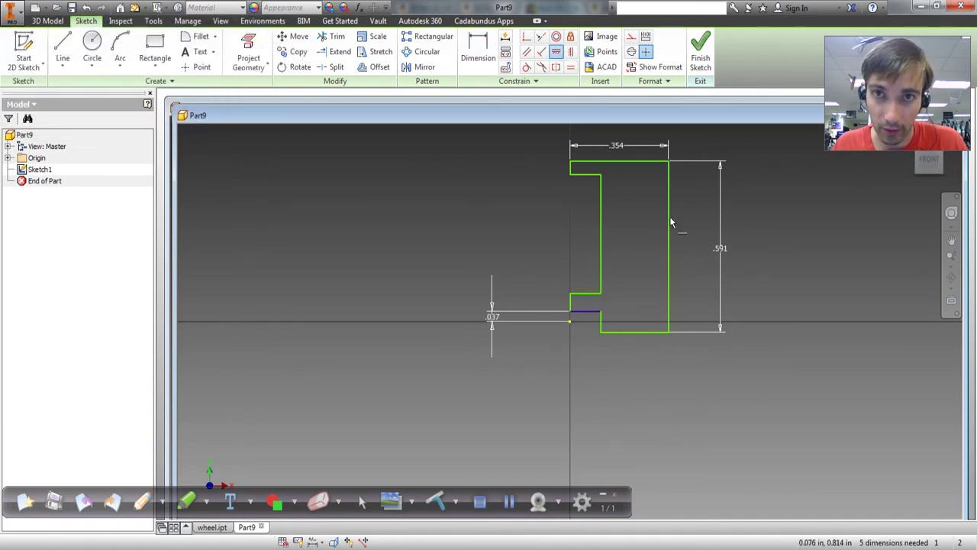
{"action": "left_click", "coordinate": [626, 332]}
{"action": "key", "text": "Escape"}
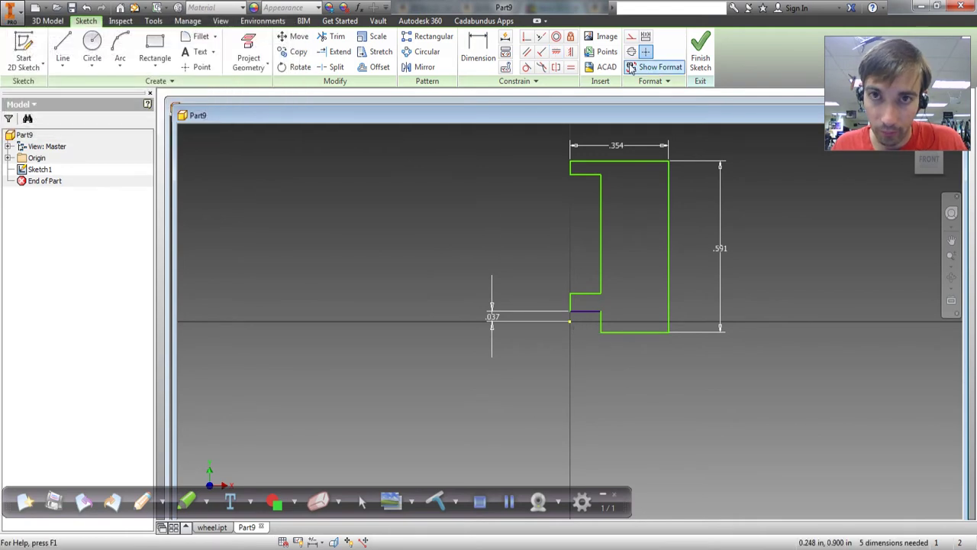
{"action": "left_click", "coordinate": [558, 53]}
{"action": "left_click", "coordinate": [601, 333]}
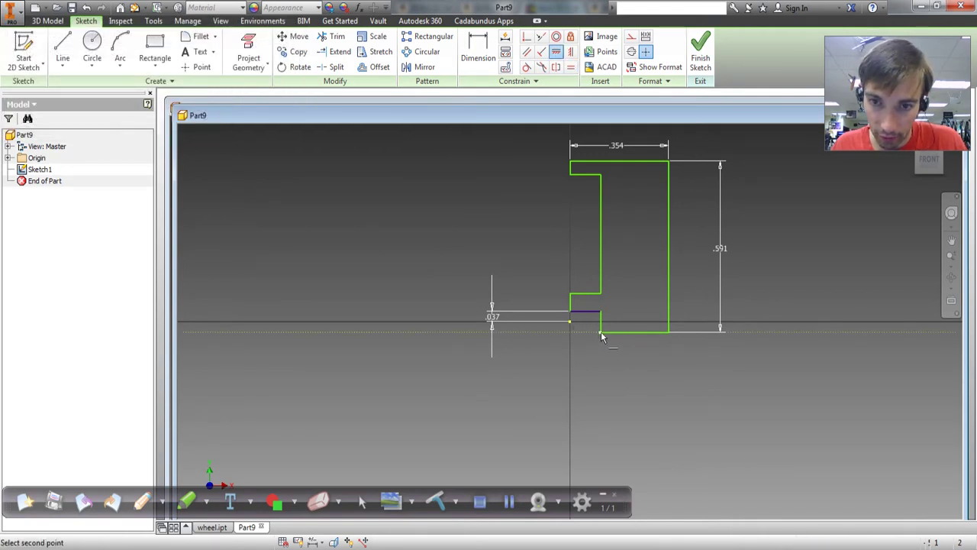
{"action": "left_click", "coordinate": [569, 322]}
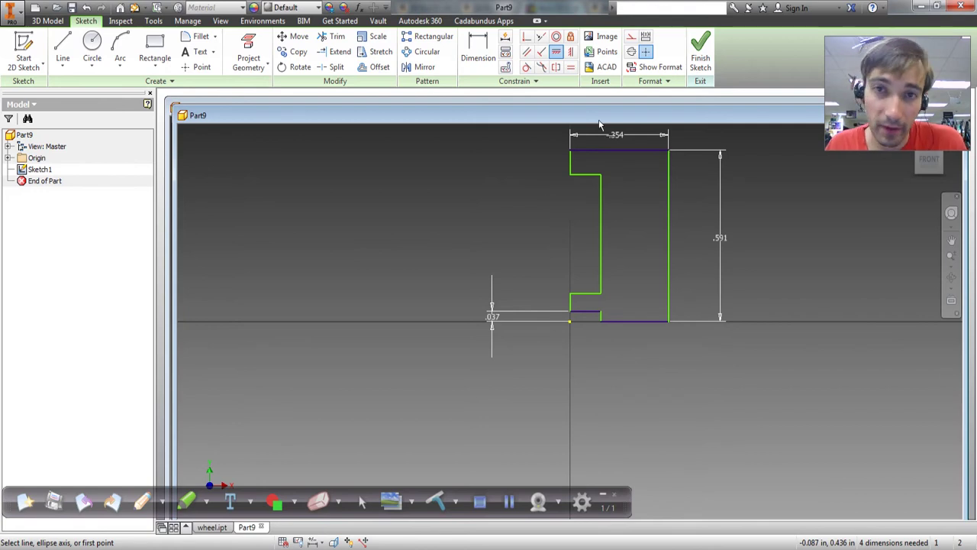
Step: Dimension the side wall thickness and the top thickness at .100 each
{"action": "left_click", "coordinate": [478, 54]}
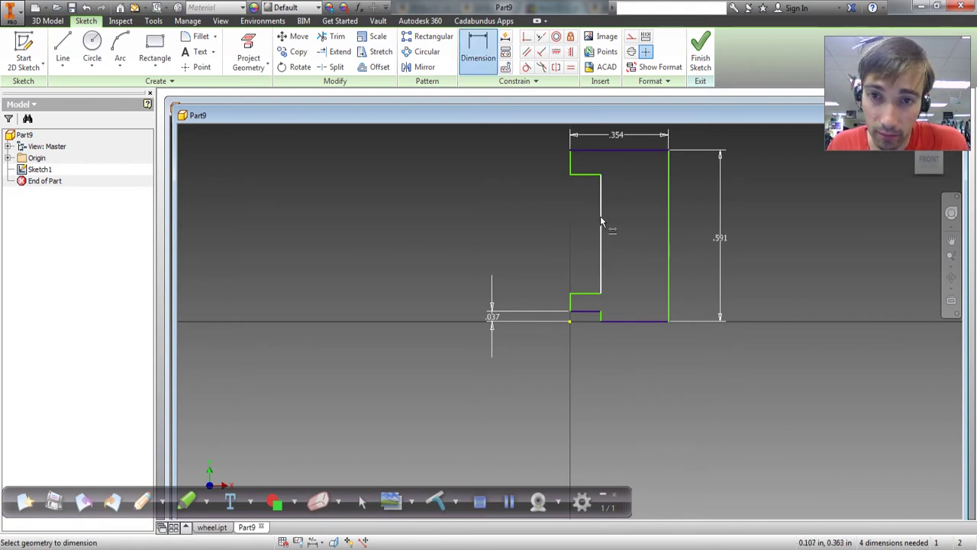
{"action": "left_click", "coordinate": [600, 221]}
{"action": "left_click", "coordinate": [662, 221]}
{"action": "left_click", "coordinate": [638, 191]}
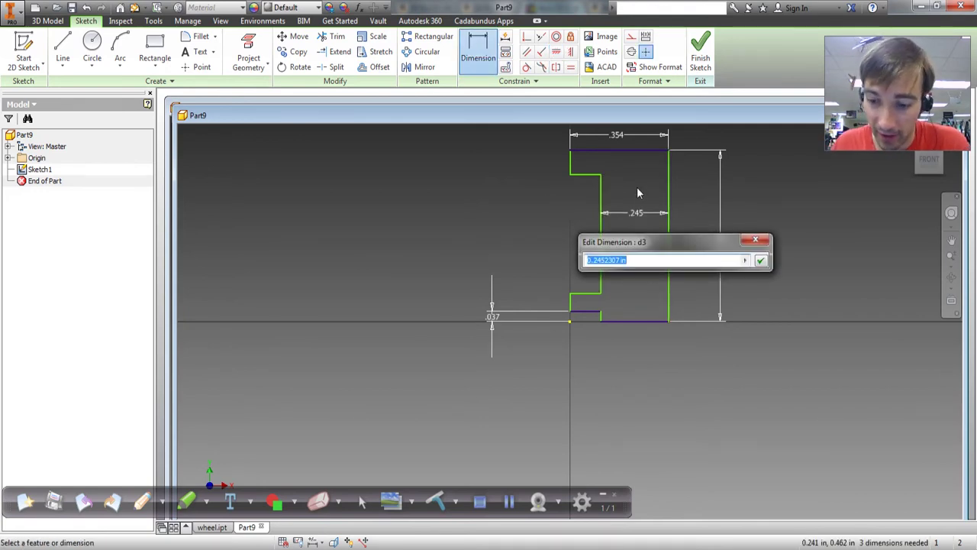
{"action": "type", "text": ".1"}
{"action": "key", "text": "Return"}
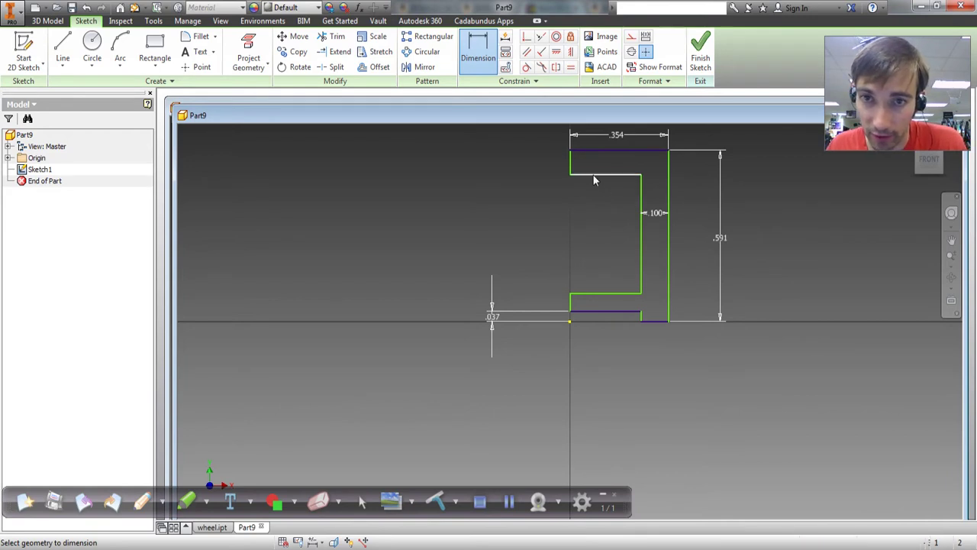
{"action": "left_click", "coordinate": [593, 175]}
{"action": "left_click", "coordinate": [593, 151]}
{"action": "left_click", "coordinate": [526, 177]}
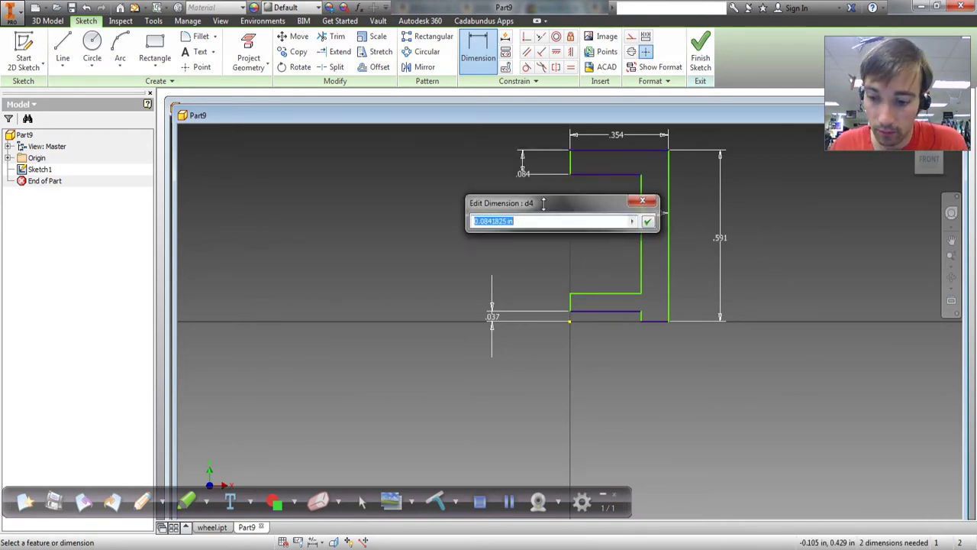
{"action": "type", "text": ".1"}
{"action": "key", "text": "Return"}
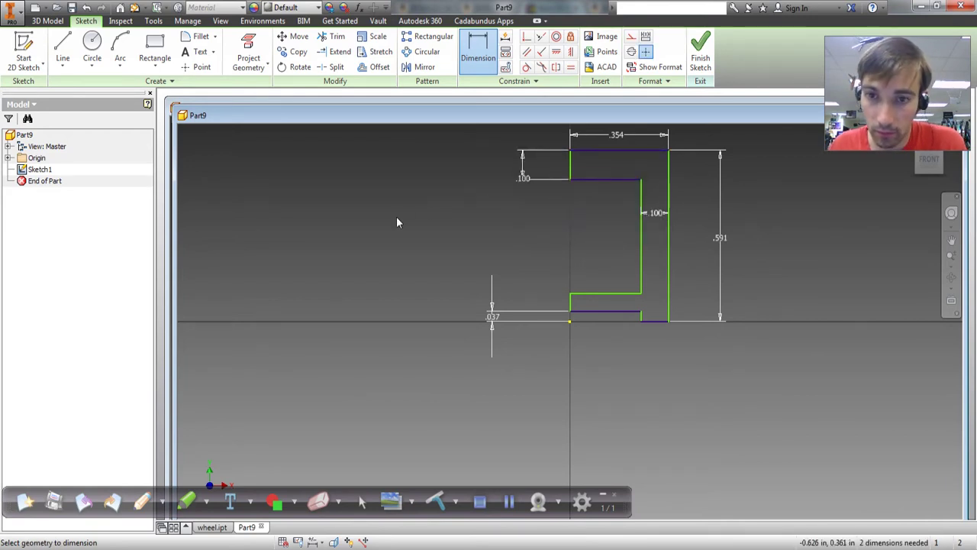
Step: Dimension the gap between the lower horizontal lines at .100
{"action": "left_click", "coordinate": [592, 295]}
{"action": "left_click", "coordinate": [589, 313]}
{"action": "left_click", "coordinate": [584, 260]}
{"action": "type", "text": "."}
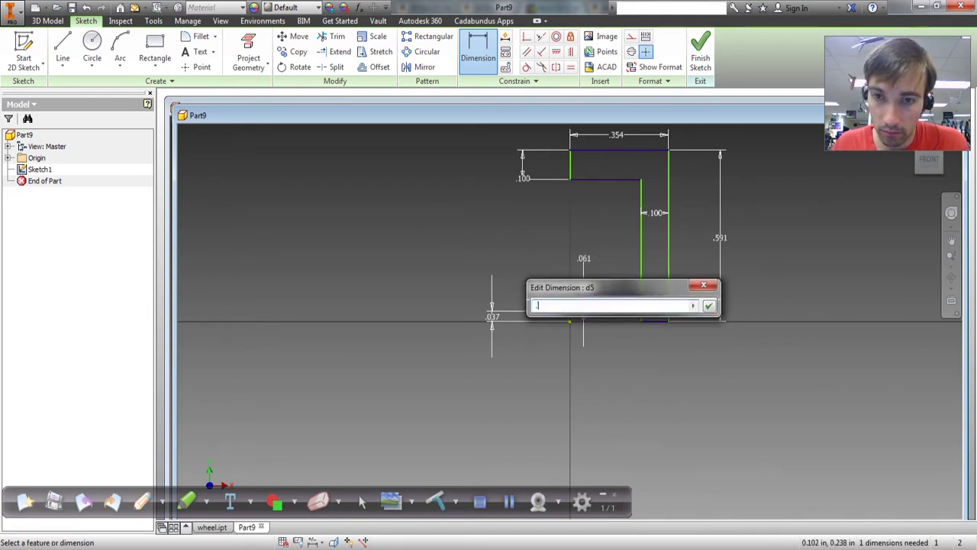
{"action": "type", "text": "1"}
{"action": "key", "text": "Return"}
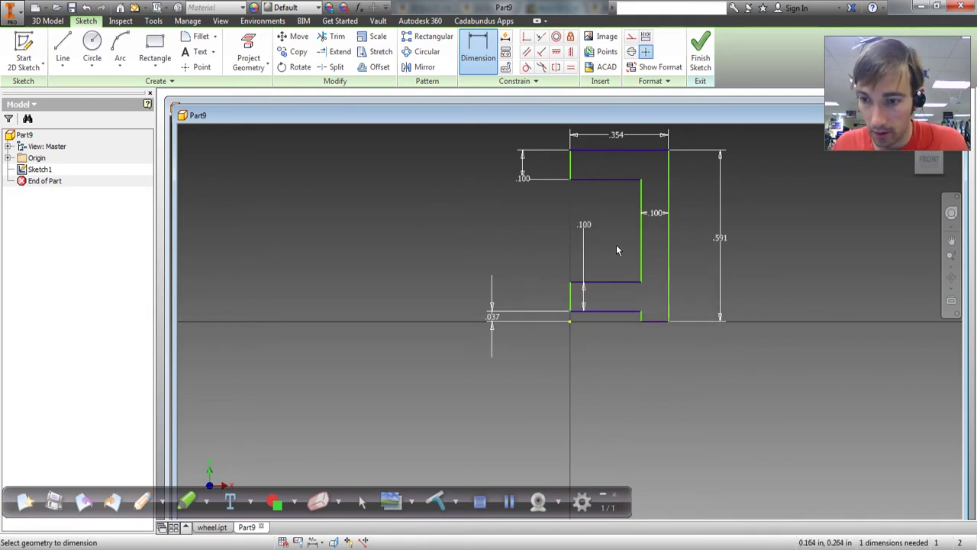
{"action": "key", "text": "Escape"}
Step: Shift the profile right and align its bottom-left point with the origin, fully constraining it
{"action": "mouse_move", "coordinate": [669, 245]}
{"action": "left_mouse_down"}
{"action": "mouse_move", "coordinate": [661, 236]}
{"action": "mouse_move", "coordinate": [677, 246]}
{"action": "left_mouse_up"}
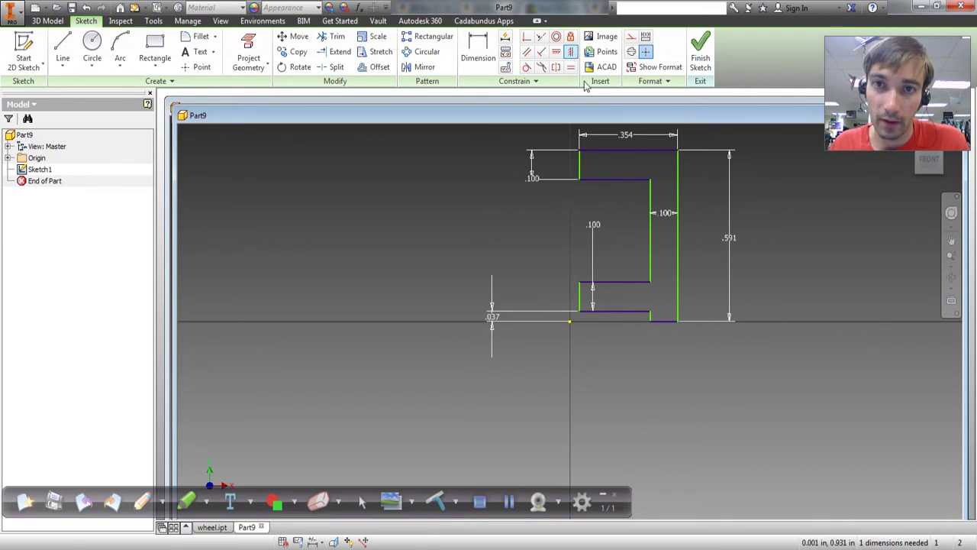
{"action": "left_click", "coordinate": [579, 318]}
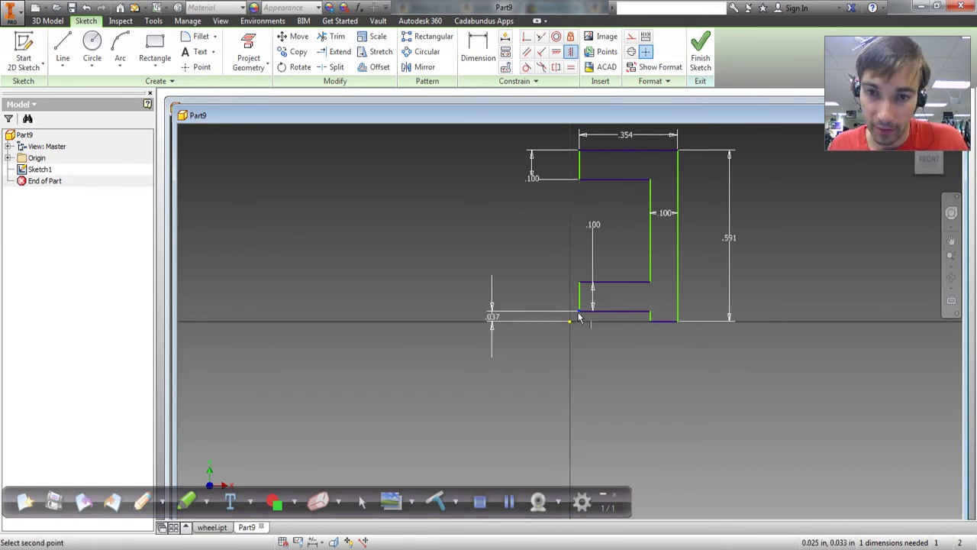
{"action": "left_click", "coordinate": [571, 321]}
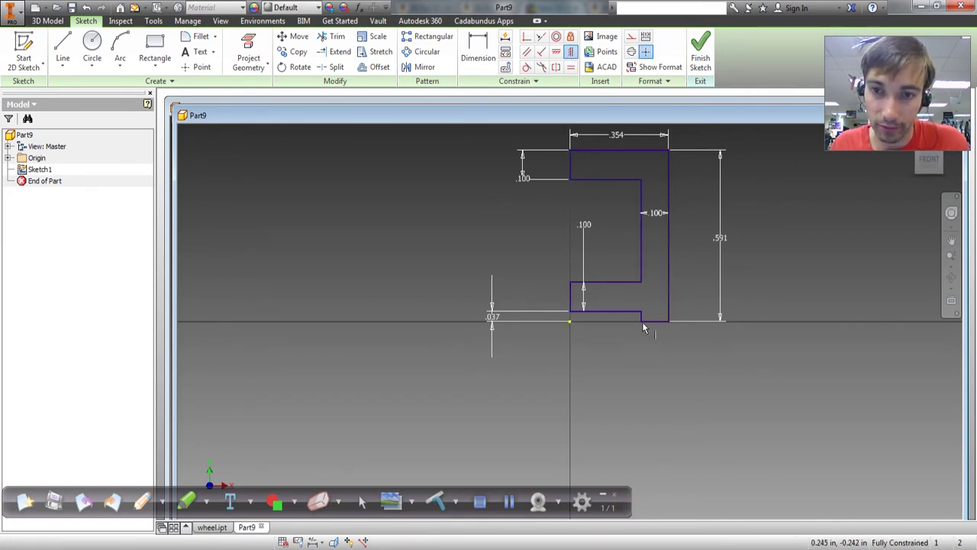
Step: Finish the sketch and revolve the profile 360° about the axis into the wheel solid
{"action": "left_click", "coordinate": [700, 55]}
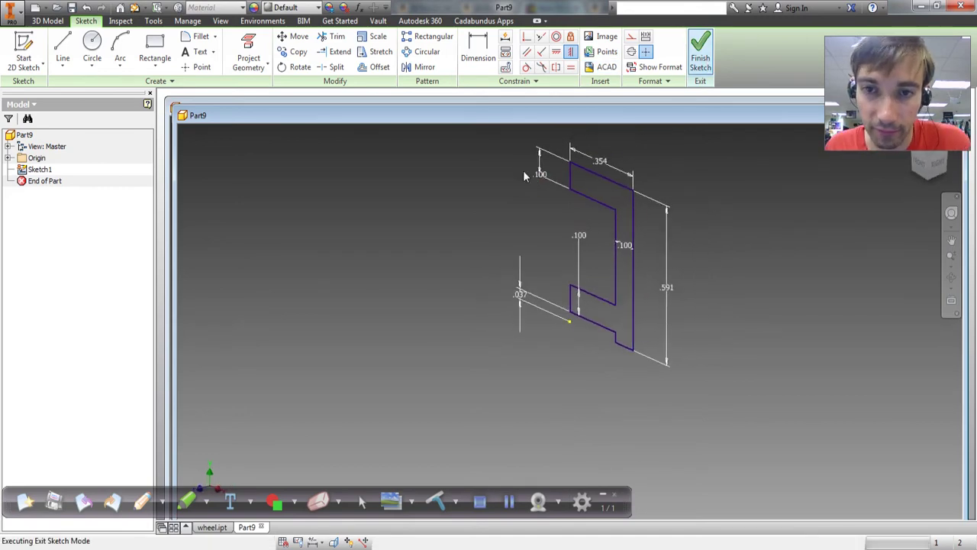
{"action": "key", "text": "r"}
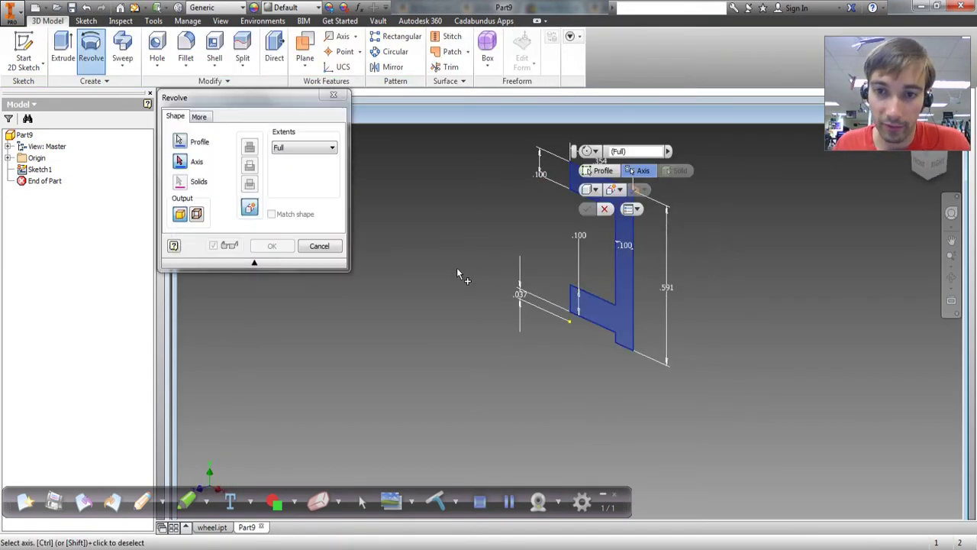
{"action": "left_click", "coordinate": [621, 347]}
{"action": "left_click", "coordinate": [271, 245]}
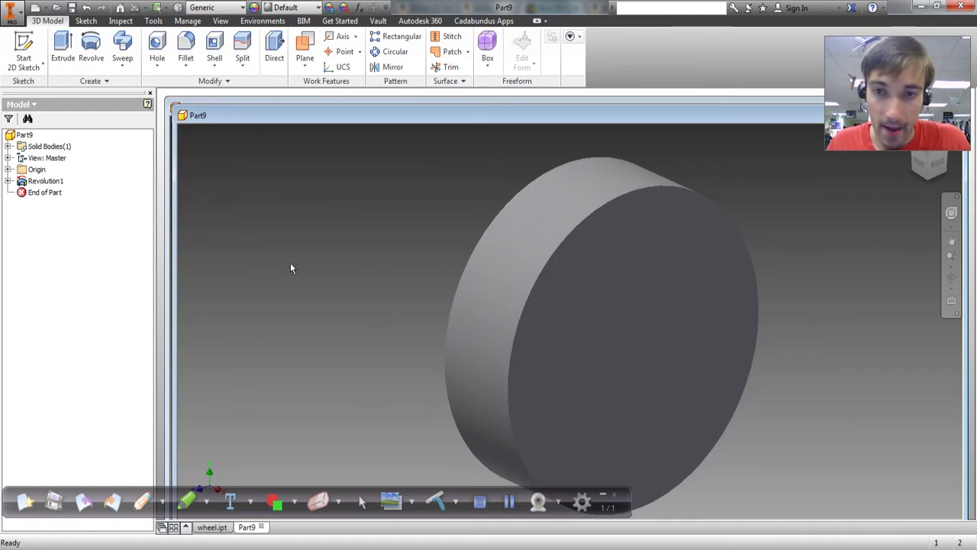
Step: Orbit to face the wheel's flat side and compare it with the eBay listing
{"action": "mouse_move", "coordinate": [290, 268]}
{"action": "middle_mouse_down", "text": "shift"}
{"action": "mouse_move", "coordinate": [388, 242]}
{"action": "mouse_move", "coordinate": [508, 244]}
{"action": "mouse_move", "coordinate": [481, 247]}
{"action": "mouse_move", "coordinate": [426, 223]}
{"action": "mouse_move", "coordinate": [354, 236]}
{"action": "mouse_move", "coordinate": [247, 225]}
{"action": "middle_mouse_up", "text": "shift"}
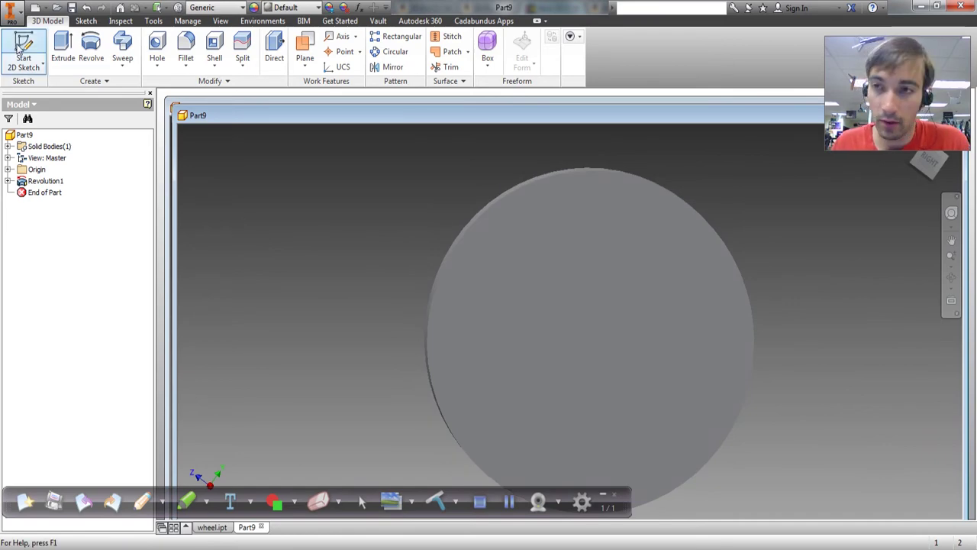
{"action": "key", "text": "alt+Tab"}
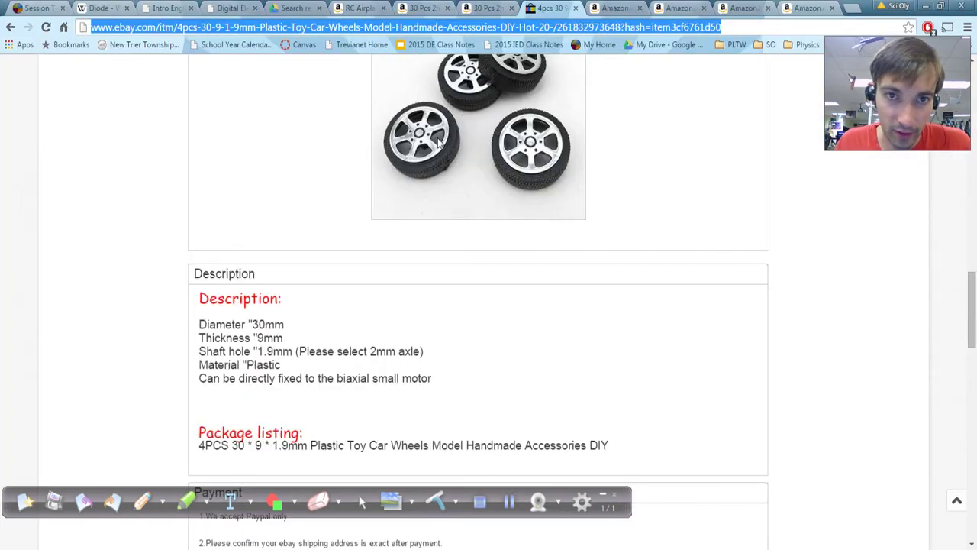
{"action": "key", "text": "alt+Tab"}
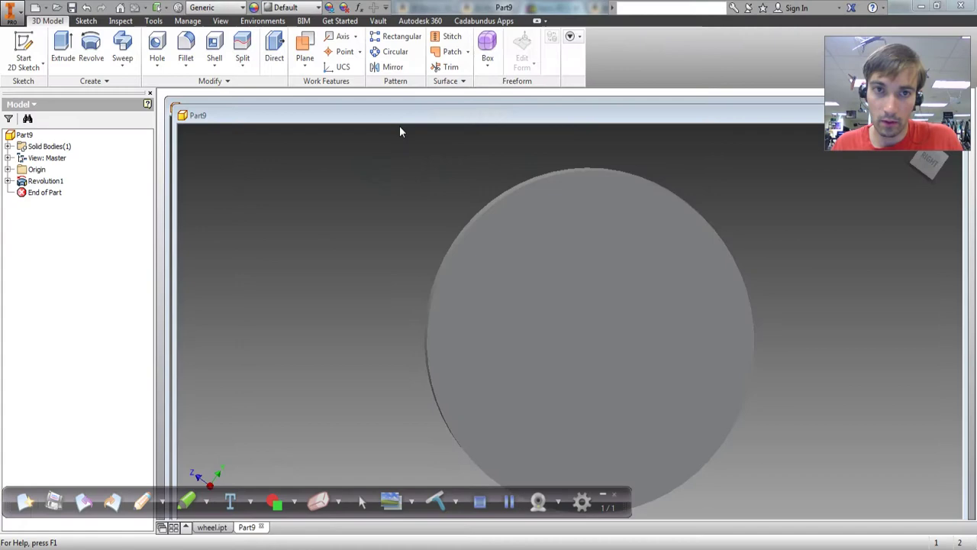
Step: Start a sketch on the wheel's flat face and draw the upper and lower three-point arcs
{"action": "left_click", "coordinate": [24, 48]}
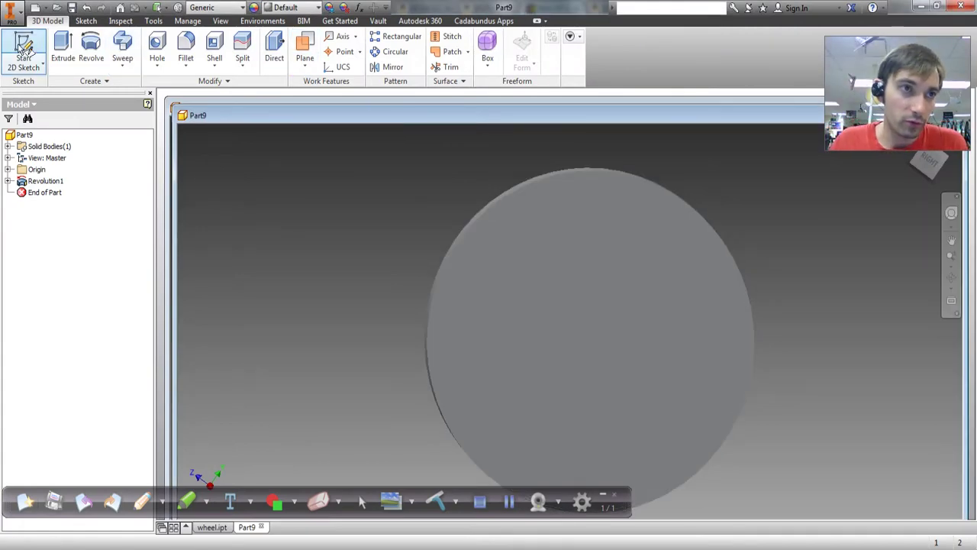
{"action": "left_click", "coordinate": [593, 313]}
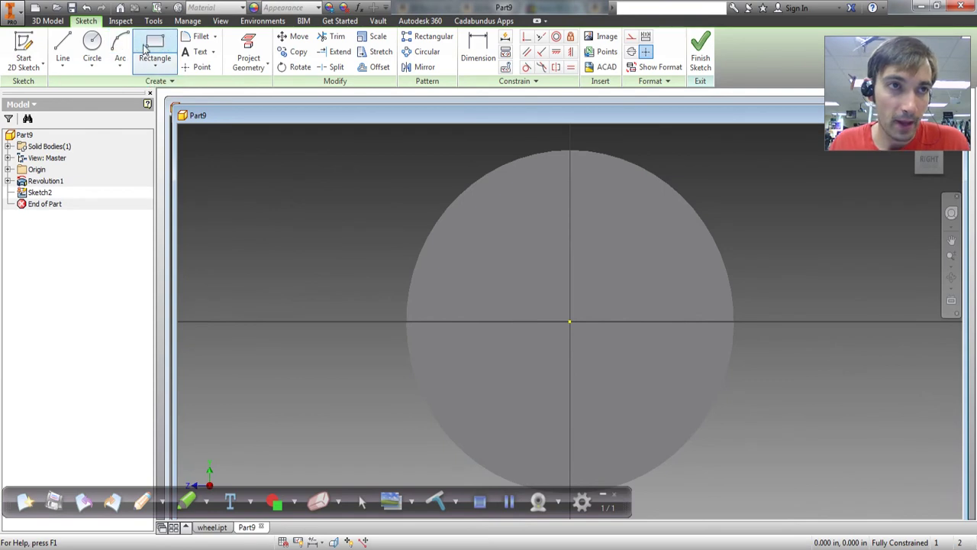
{"action": "left_click", "coordinate": [92, 47]}
{"action": "left_click", "coordinate": [120, 47]}
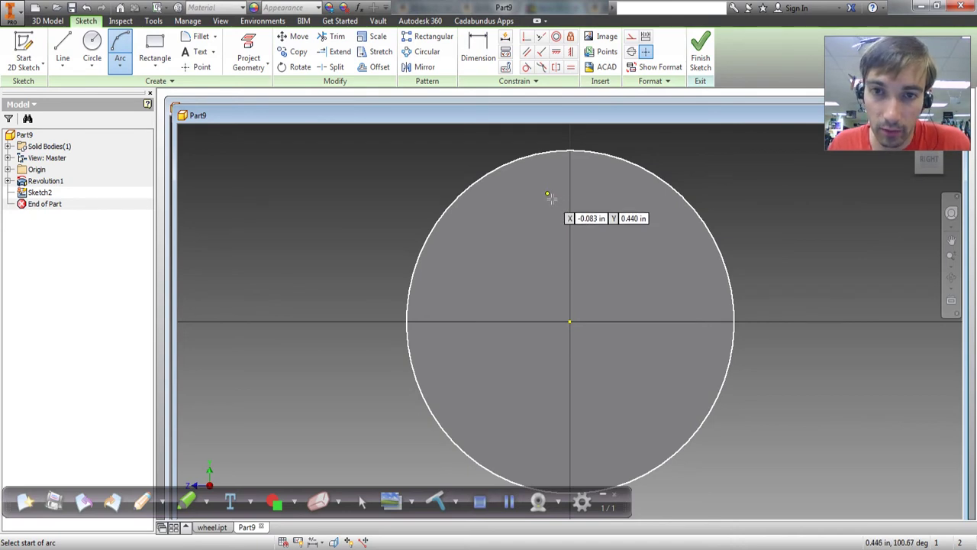
{"action": "left_click", "coordinate": [543, 192]}
{"action": "left_click", "coordinate": [600, 194]}
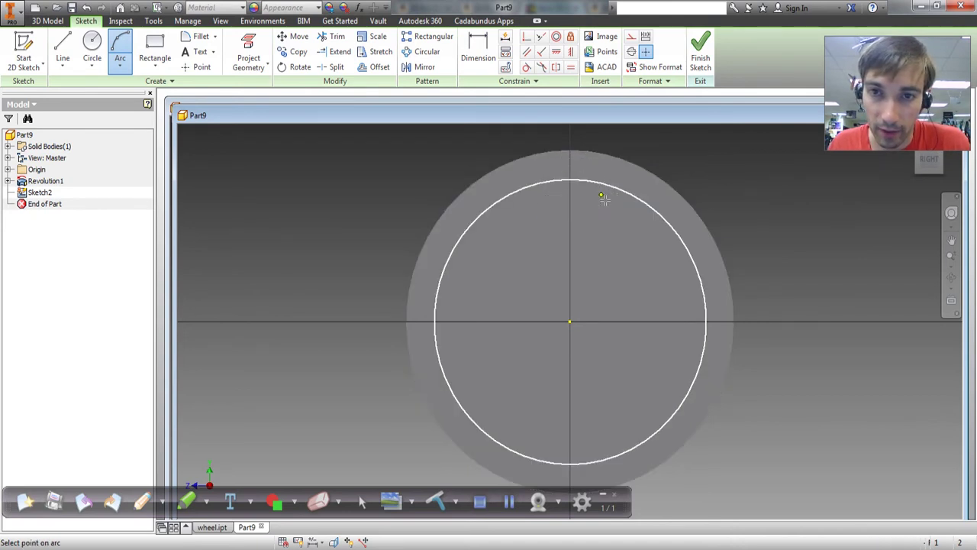
{"action": "left_click", "coordinate": [584, 189]}
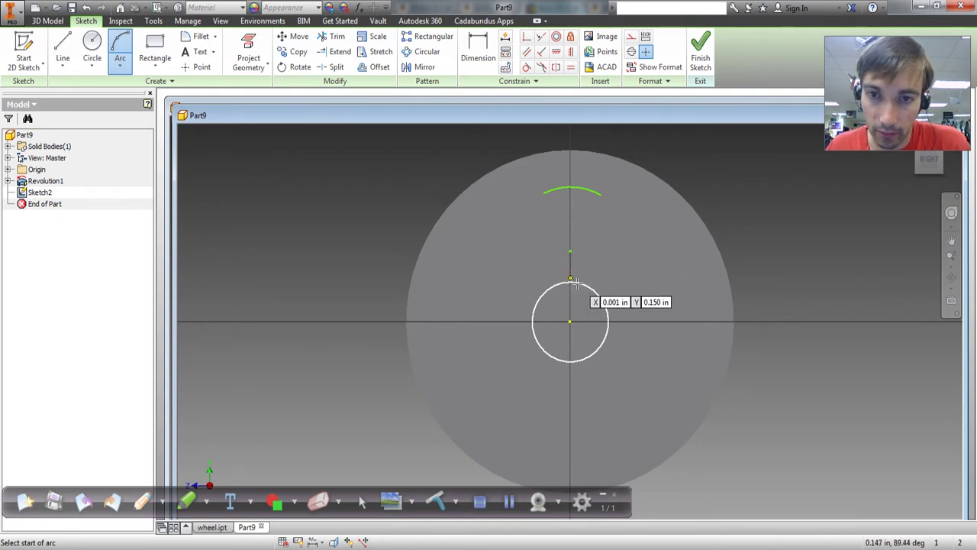
{"action": "left_click", "coordinate": [550, 282]}
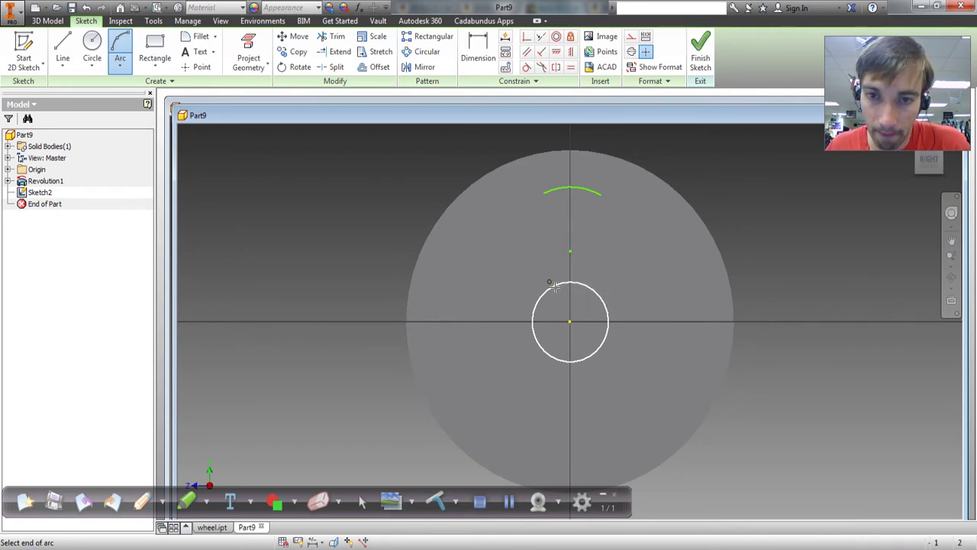
{"action": "left_click", "coordinate": [593, 281]}
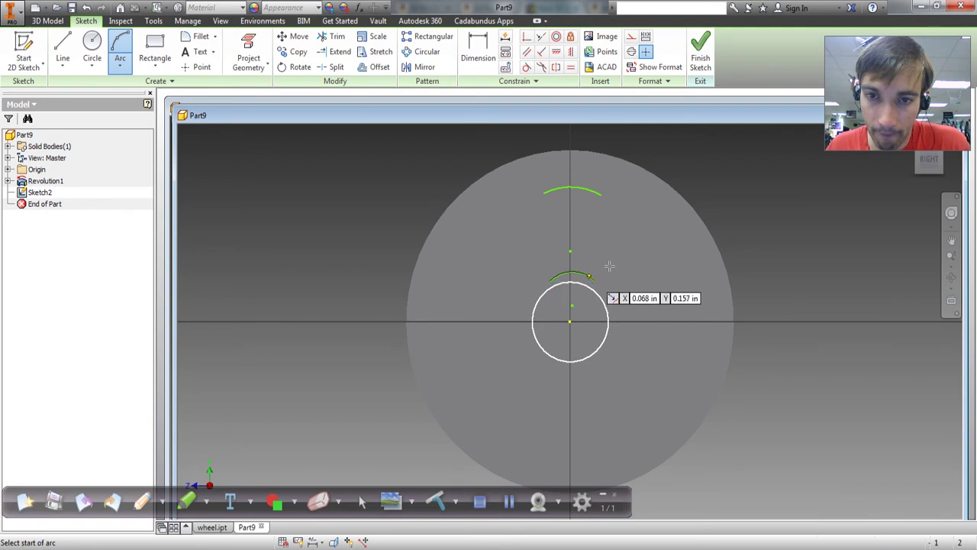
{"action": "left_click", "coordinate": [571, 272]}
{"action": "key", "text": "Escape"}
Step: Join the arcs' left and right ends with two lines, closing the spoke outline
{"action": "key", "text": "l"}
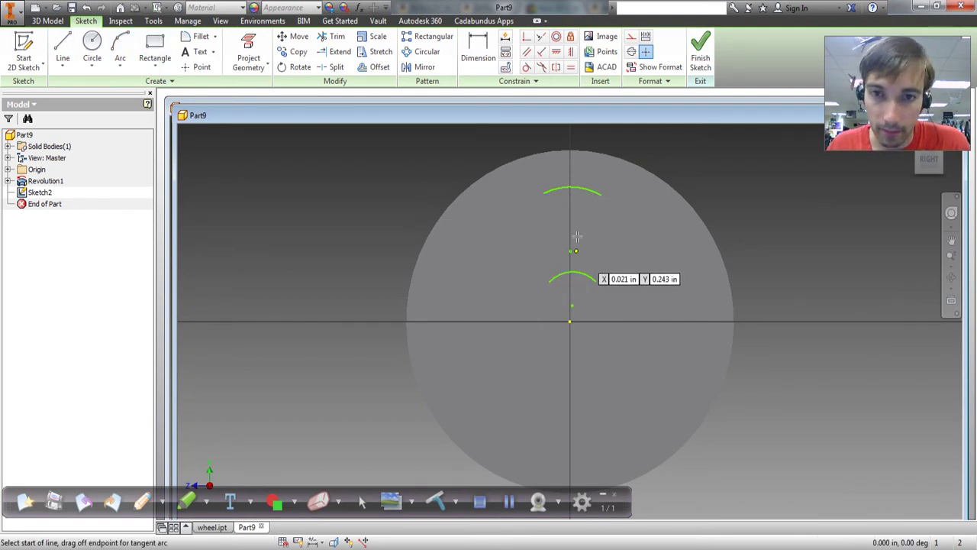
{"action": "left_click", "coordinate": [545, 194]}
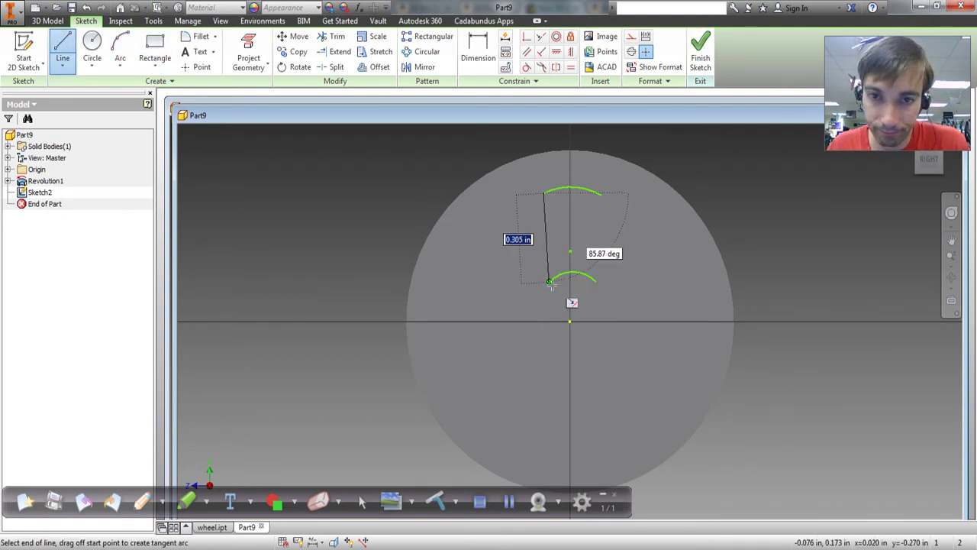
{"action": "double_click", "coordinate": [549, 282]}
{"action": "left_click", "coordinate": [600, 194]}
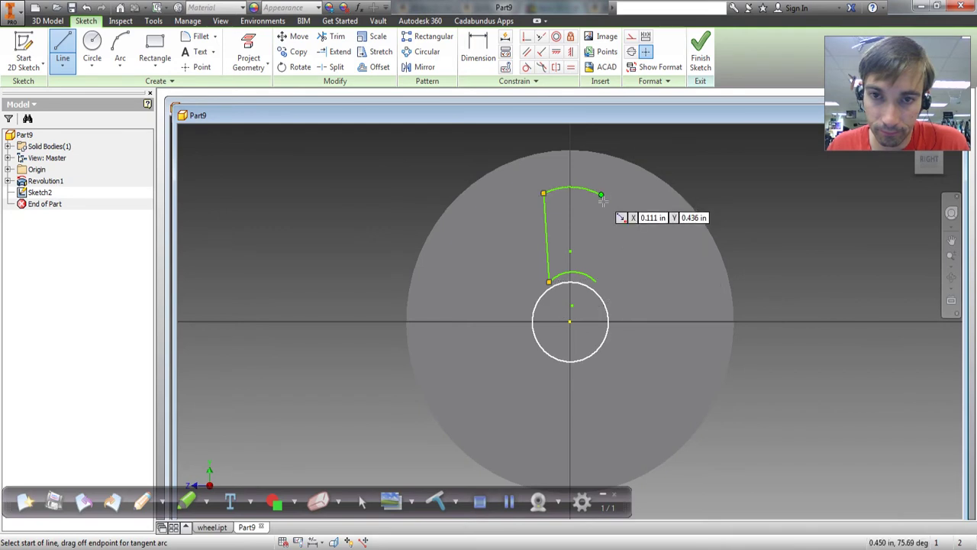
{"action": "double_click", "coordinate": [596, 281]}
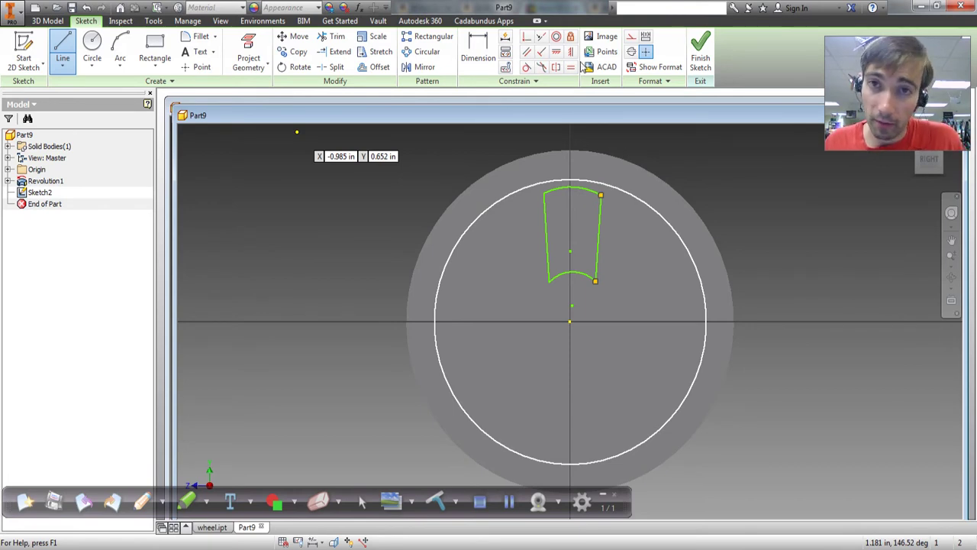
Step: Make the cutout's left and right side lines equal length
{"action": "left_click", "coordinate": [572, 67]}
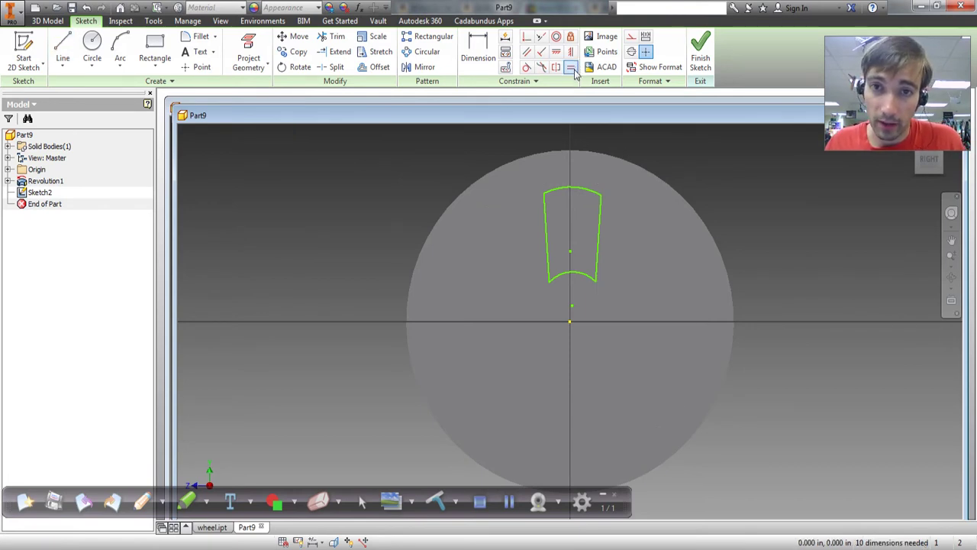
{"action": "left_click", "coordinate": [547, 233]}
{"action": "left_click", "coordinate": [599, 233]}
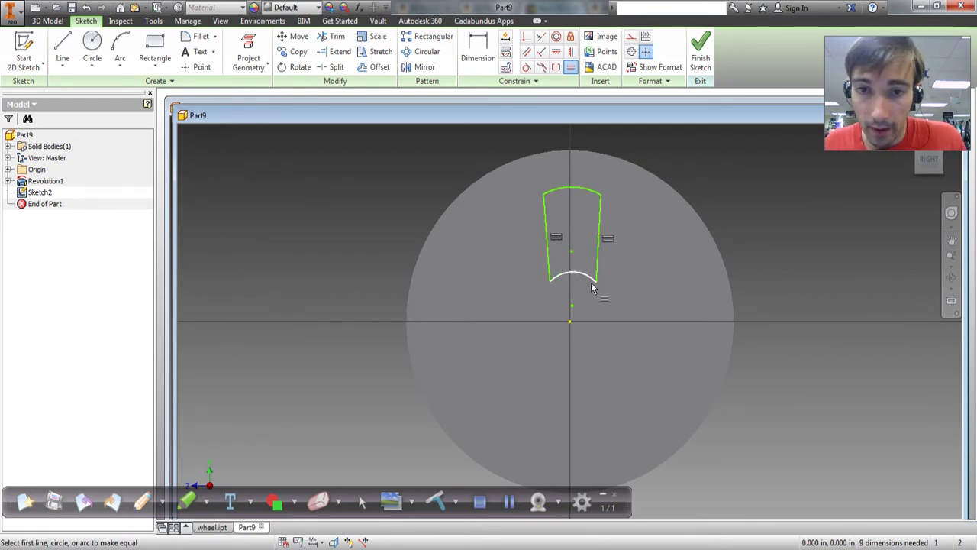
Step: Vertically align the arc centre point with the wheel's origin
{"action": "left_click", "coordinate": [570, 52]}
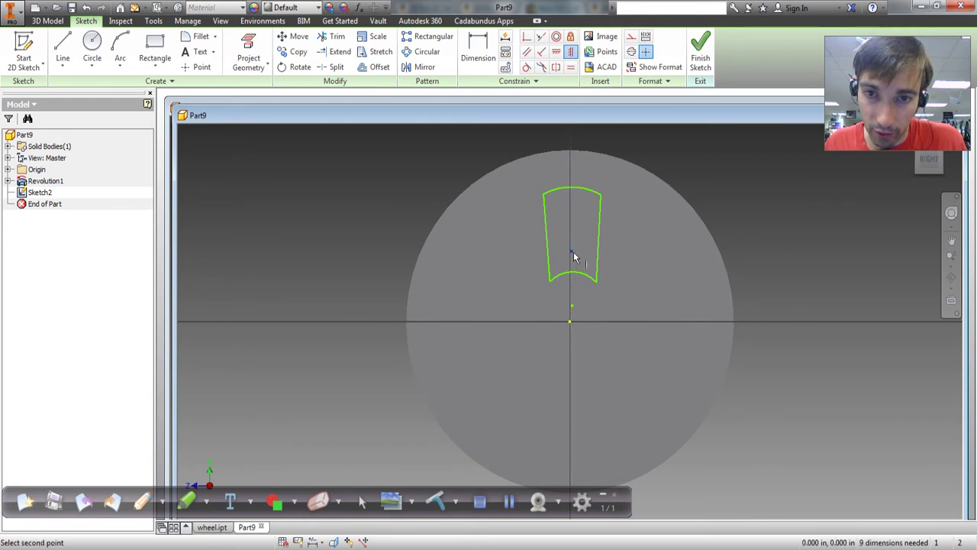
{"action": "left_click", "coordinate": [571, 323]}
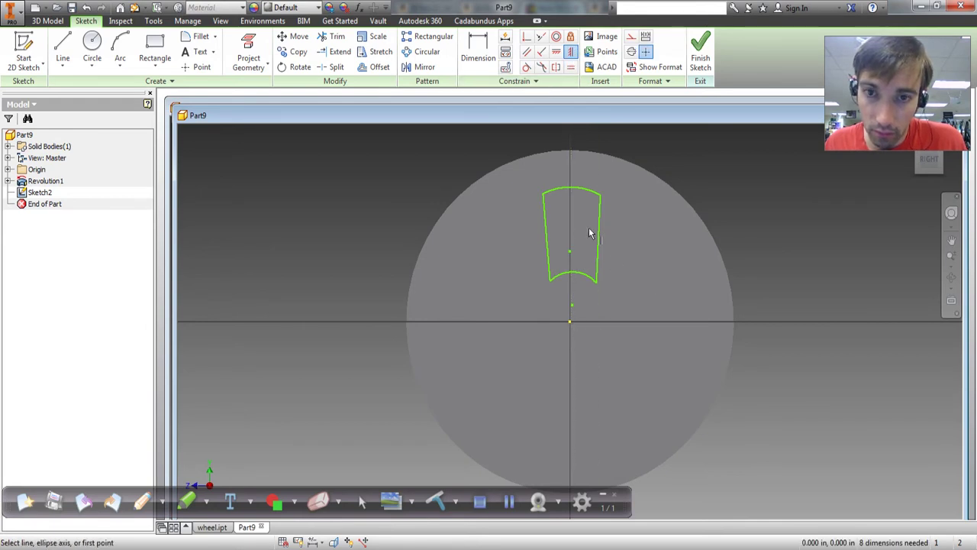
{"action": "left_click", "coordinate": [572, 306]}
{"action": "left_click", "coordinate": [571, 322]}
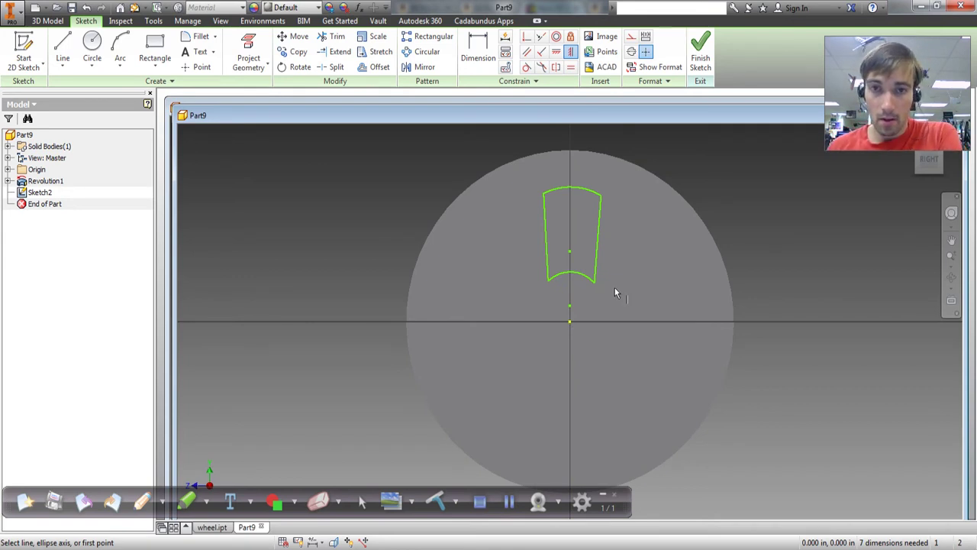
Step: Give both the upper and lower arcs a .250 radius dimension
{"action": "left_click", "coordinate": [478, 53]}
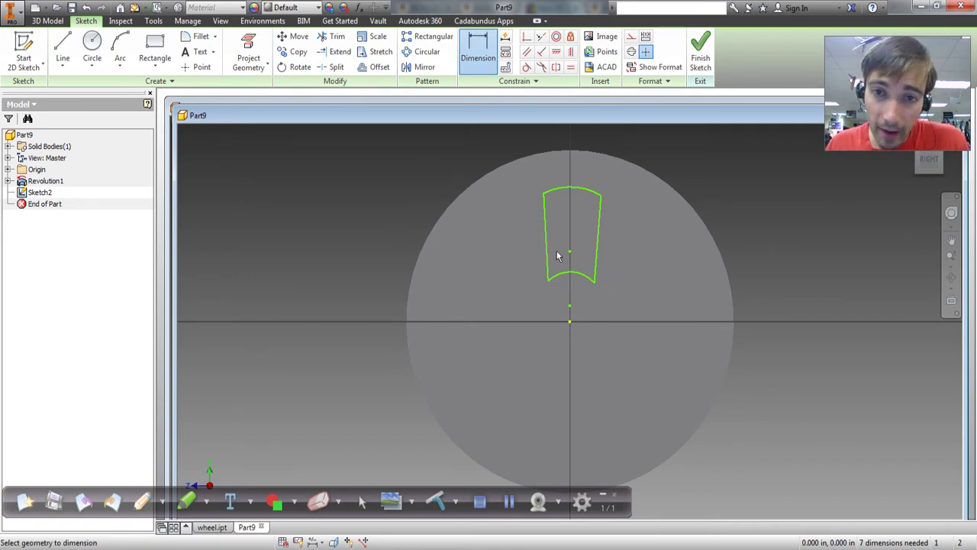
{"action": "left_click", "coordinate": [555, 197]}
{"action": "left_click", "coordinate": [430, 170]}
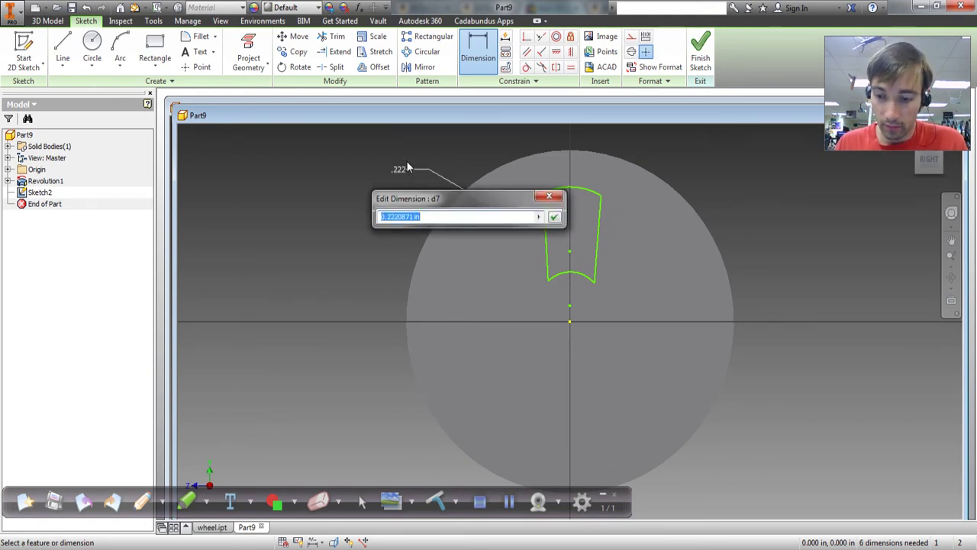
{"action": "type", "text": ".25"}
{"action": "key", "text": "Return"}
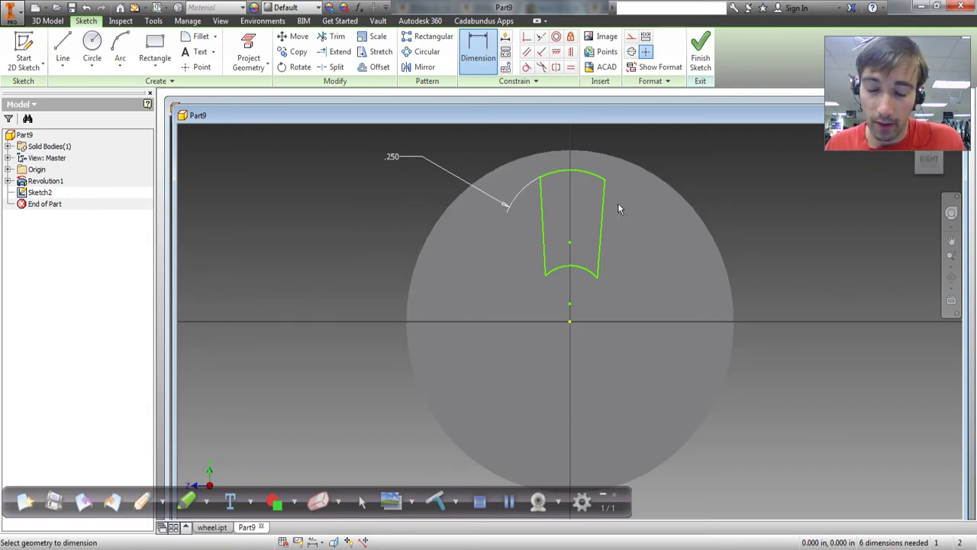
{"action": "left_click", "coordinate": [583, 272]}
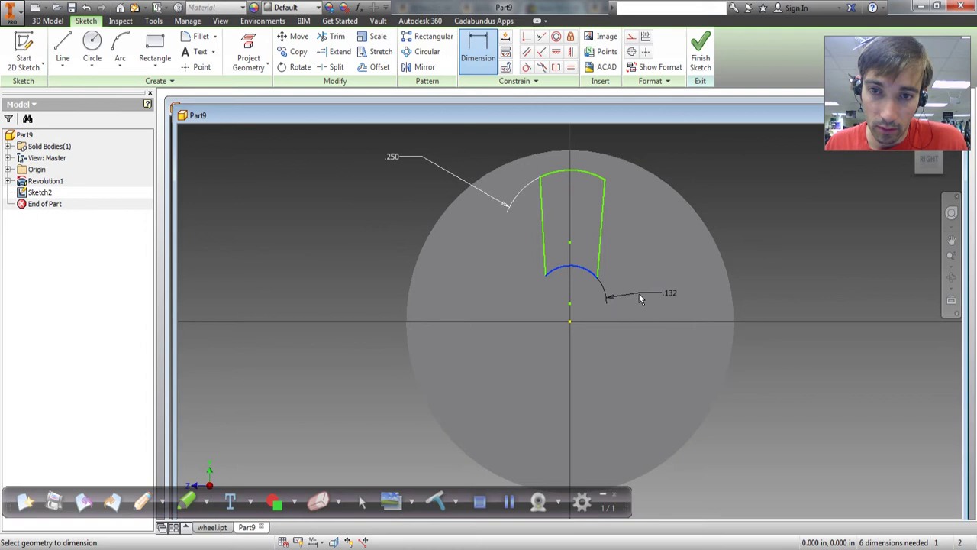
{"action": "left_click", "coordinate": [640, 297]}
{"action": "type", "text": ".25"}
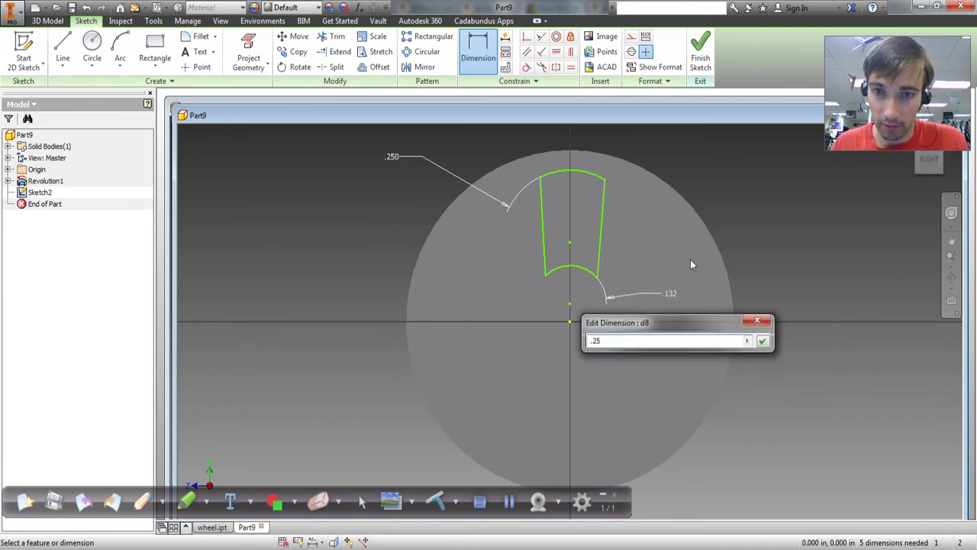
{"action": "key", "text": "Return"}
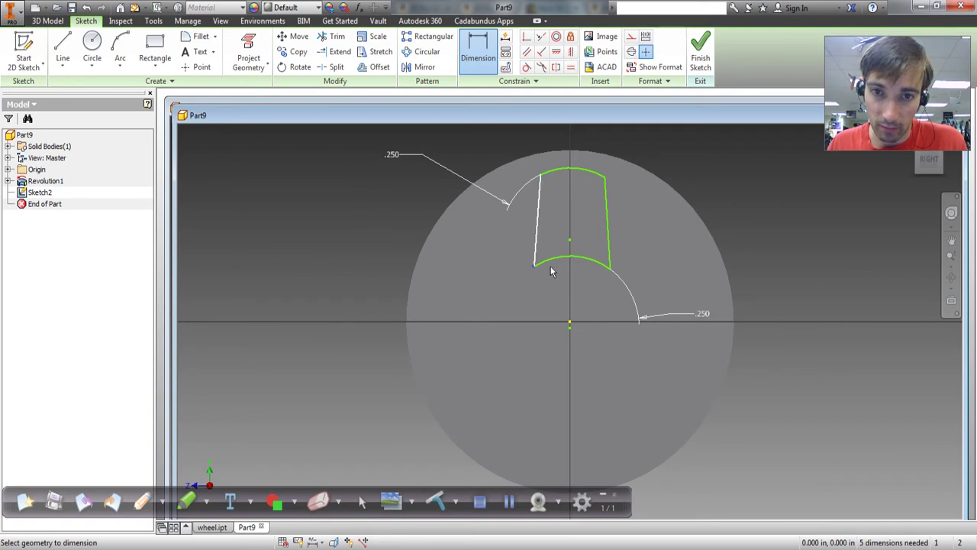
Step: Set the distance between the lower arc's ends to .150
{"action": "left_click", "coordinate": [610, 269]}
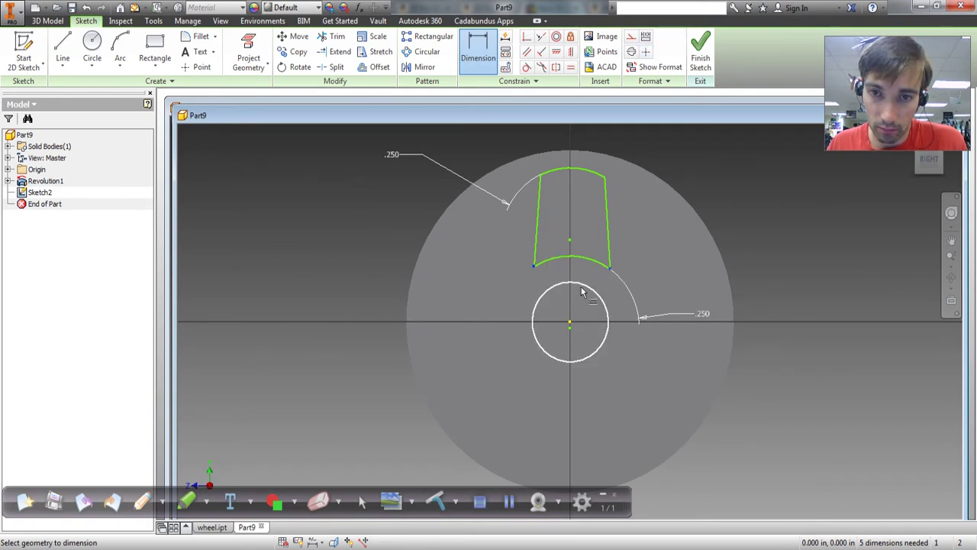
{"action": "left_click", "coordinate": [586, 274]}
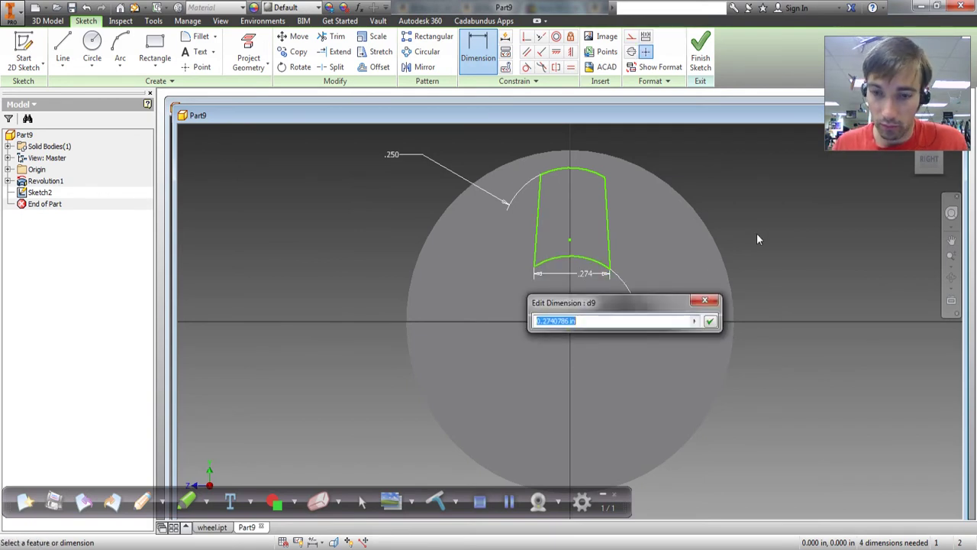
{"action": "type", "text": ".12"}
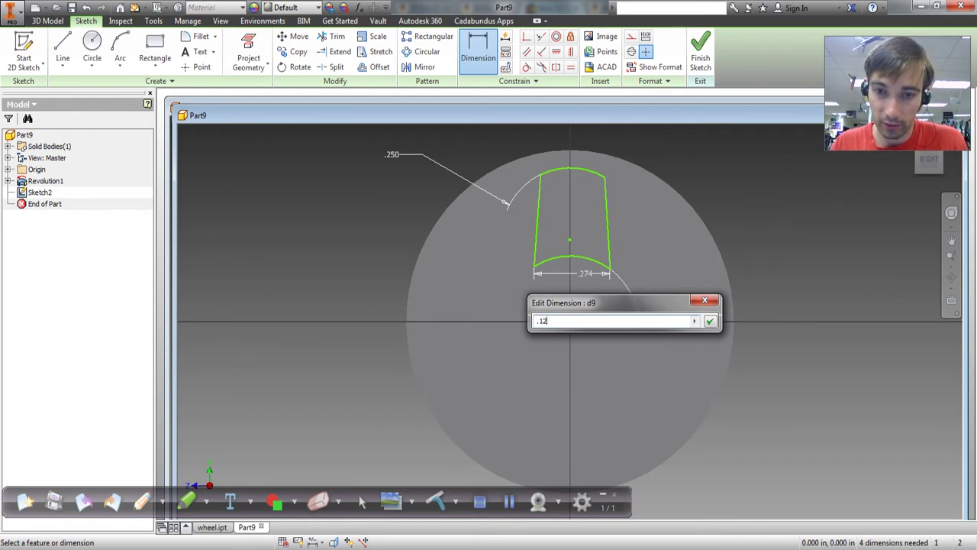
{"action": "type", "text": "5"}
{"action": "key", "text": "Return"}
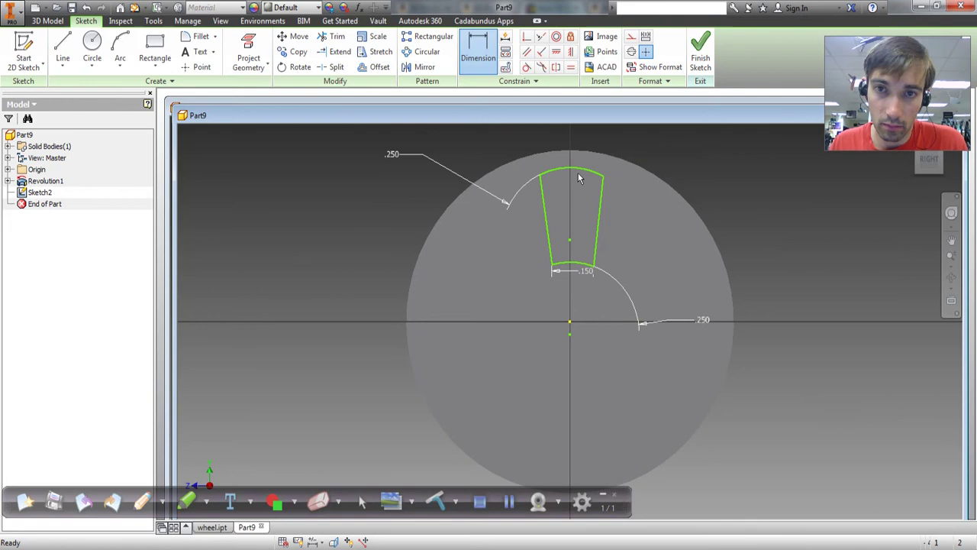
{"action": "key", "text": "Escape"}
Step: Drag the arcs and side lines to test remaining freedom, then undo the trial moves
{"action": "left_click_drag", "start_coordinate": [582, 170], "coordinate": [580, 200]}
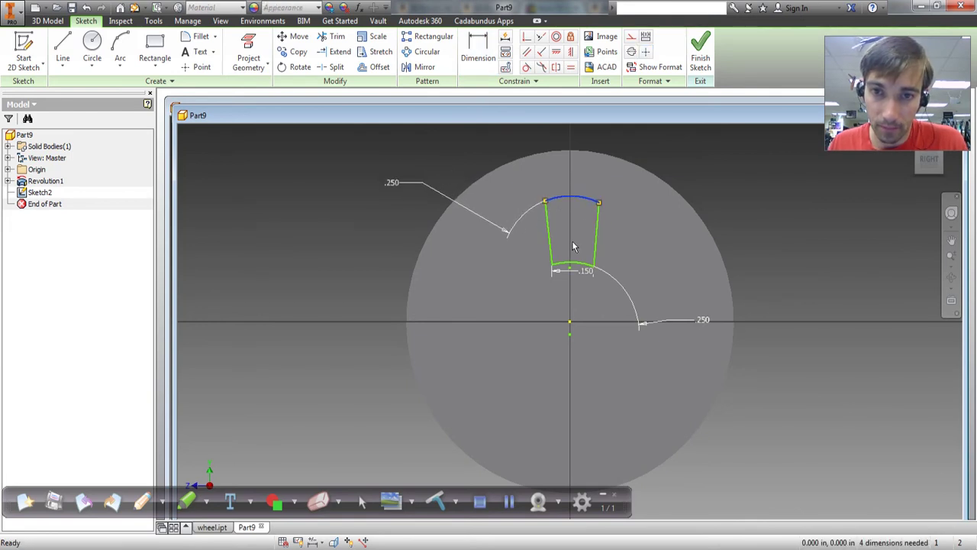
{"action": "left_click_drag", "start_coordinate": [582, 269], "coordinate": [579, 287]}
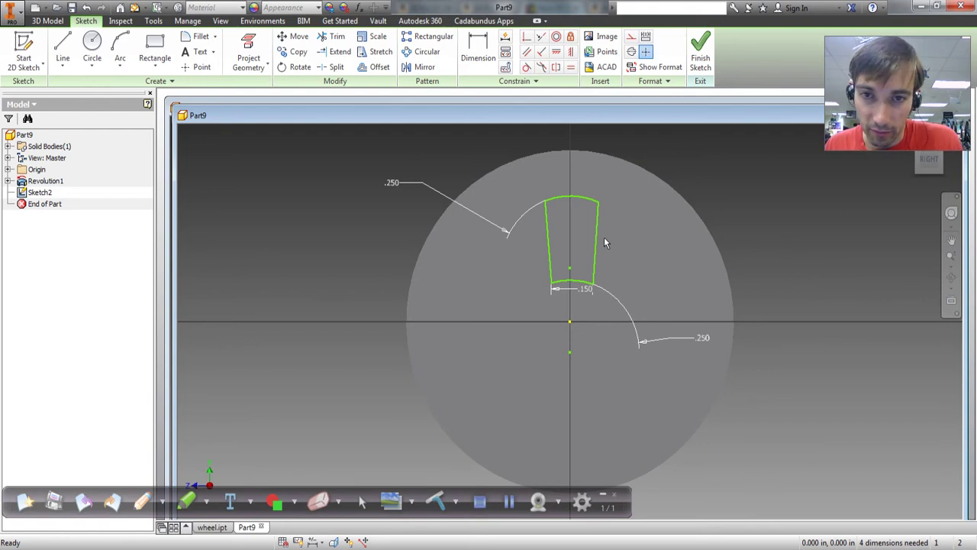
{"action": "mouse_move", "coordinate": [596, 246]}
{"action": "left_mouse_down"}
{"action": "mouse_move", "coordinate": [615, 256]}
{"action": "mouse_move", "coordinate": [600, 252]}
{"action": "left_mouse_up"}
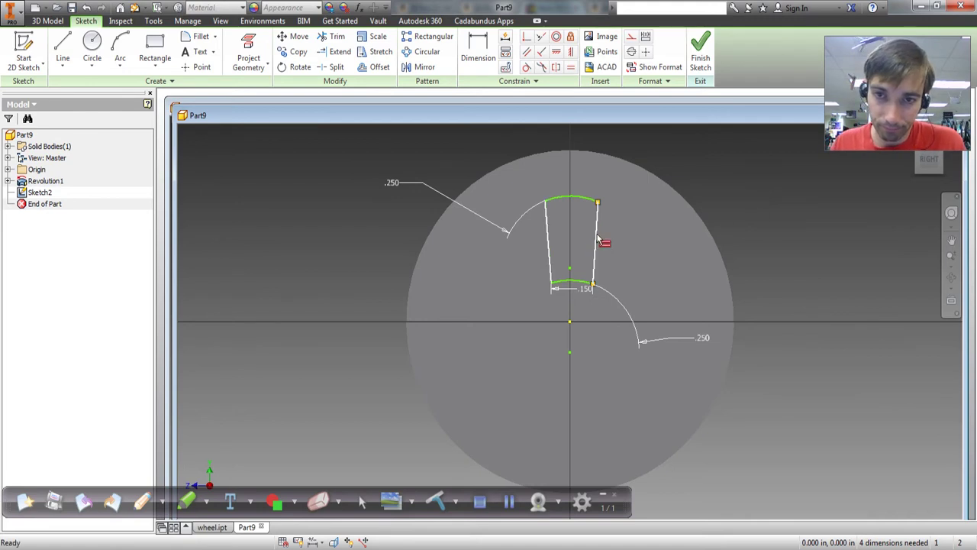
{"action": "left_click", "coordinate": [589, 241]}
{"action": "left_click_drag", "start_coordinate": [579, 204], "coordinate": [600, 202]}
{"action": "left_click_drag", "start_coordinate": [568, 283], "coordinate": [572, 295]}
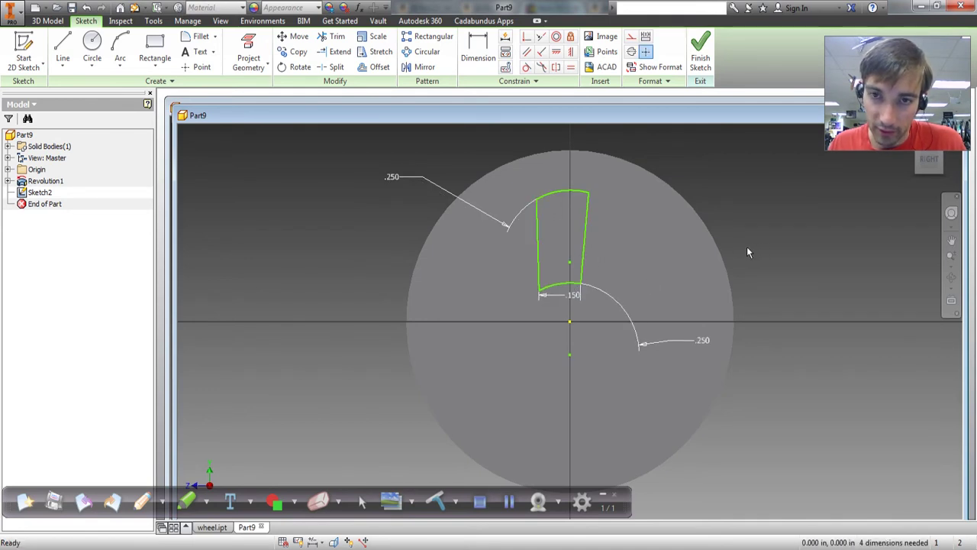
{"action": "left_click", "coordinate": [510, 501]}
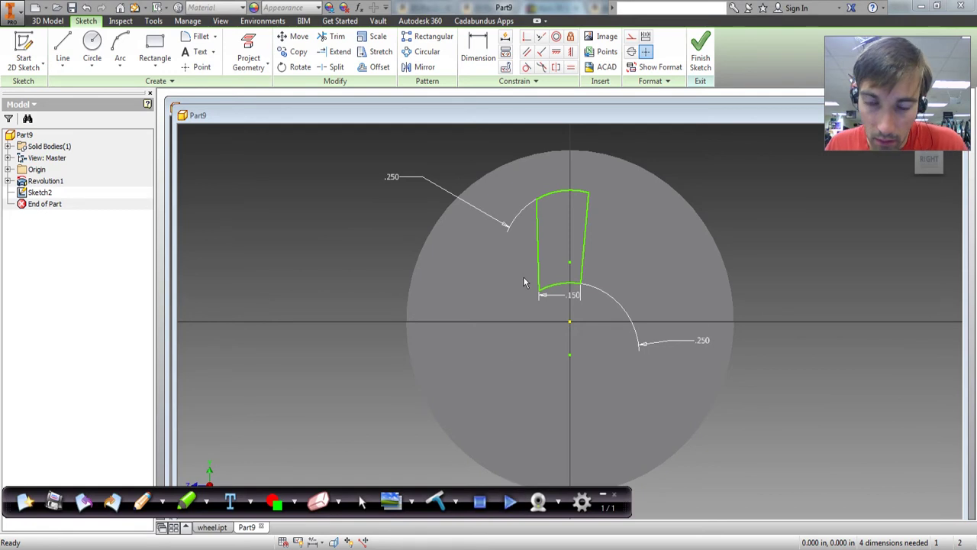
{"action": "key", "text": "ctrl+z"}
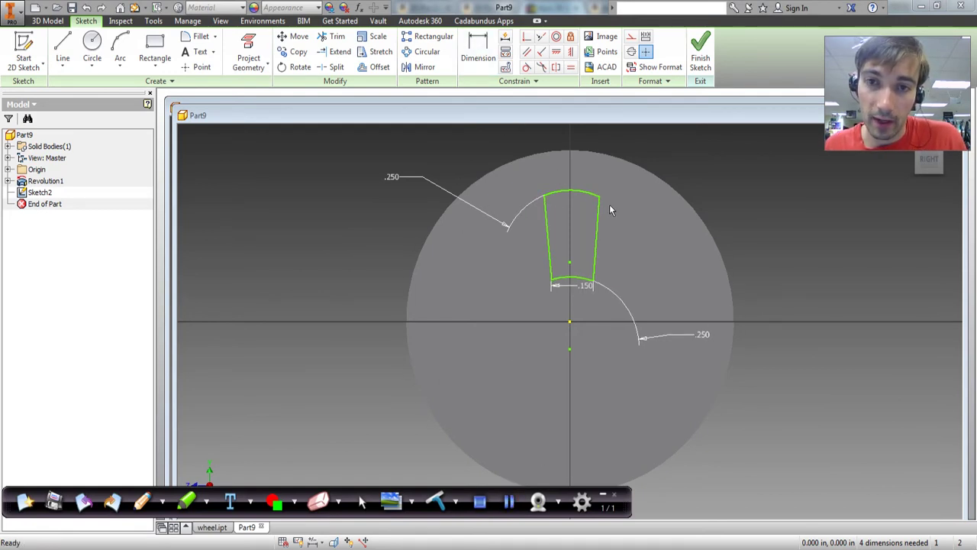
{"action": "key", "text": "d"}
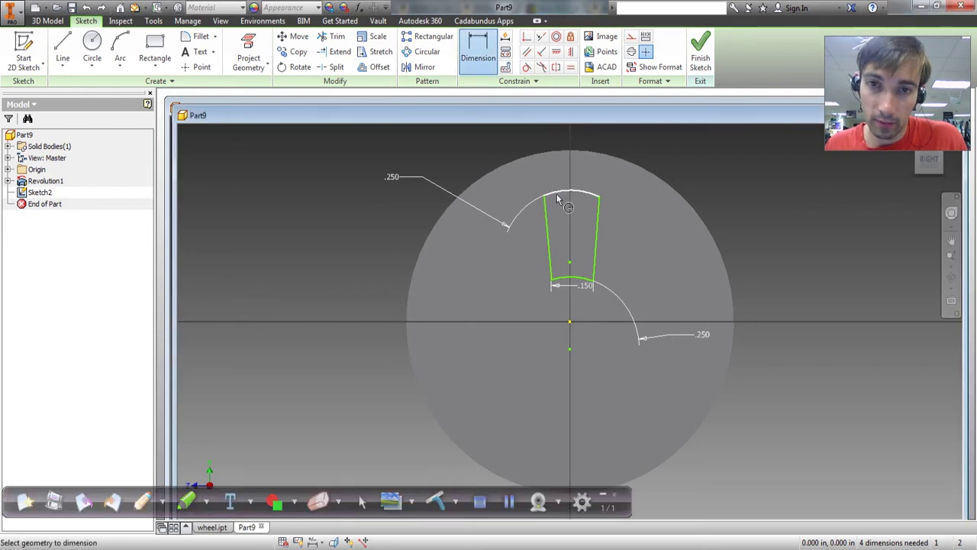
Step: Dimension a 30° angle between the wedge's two side lines
{"action": "left_click", "coordinate": [597, 210]}
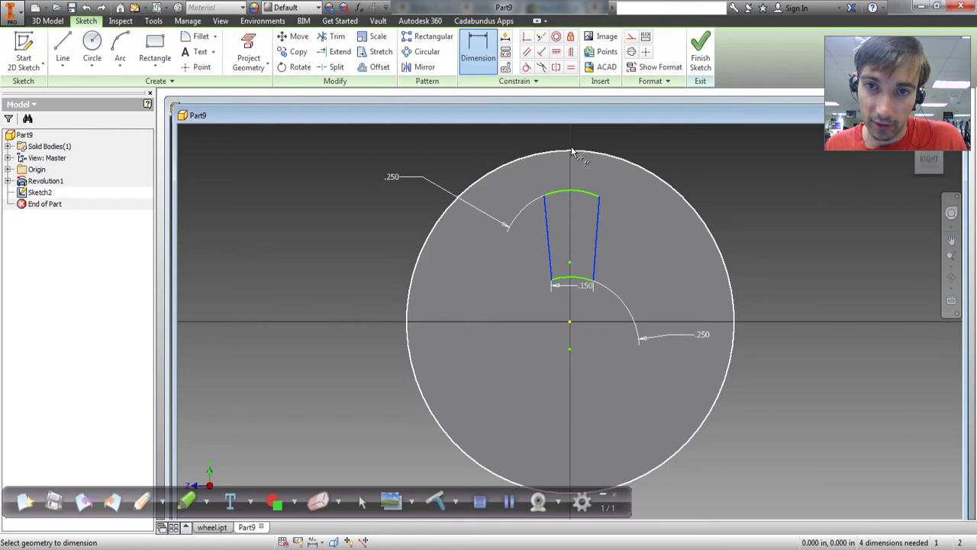
{"action": "left_click", "coordinate": [584, 135]}
{"action": "type", "text": "3"}
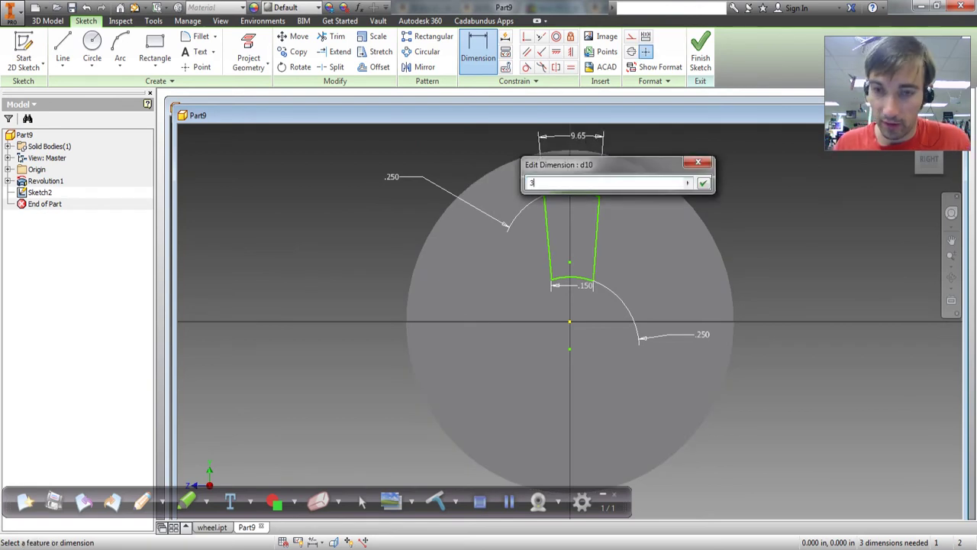
{"action": "type", "text": "0"}
{"action": "key", "text": "Return"}
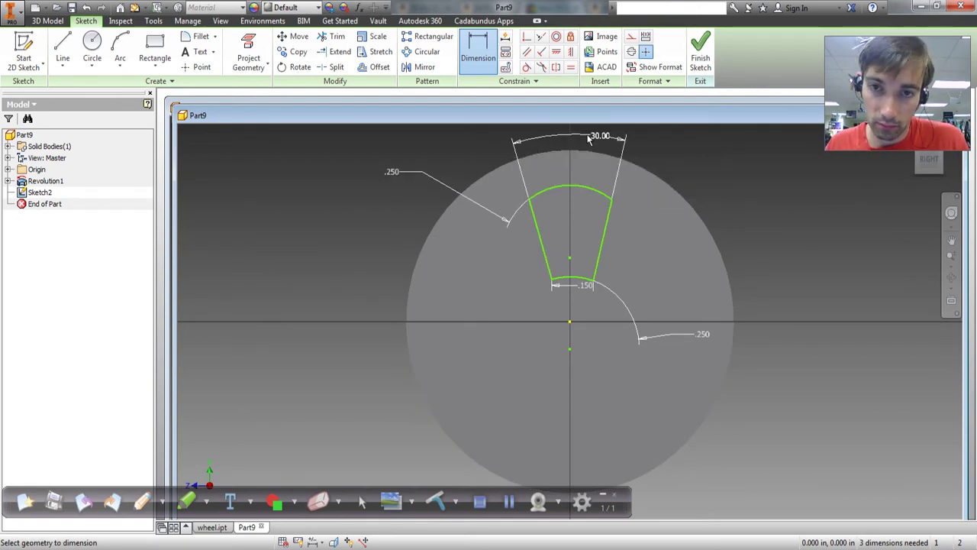
{"action": "key", "text": "Escape"}
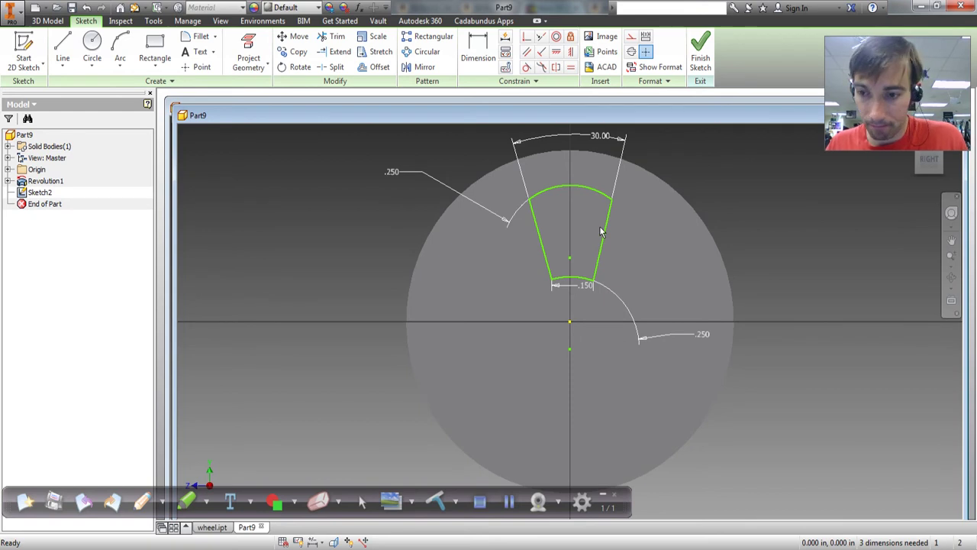
{"action": "left_click_drag", "start_coordinate": [605, 233], "coordinate": [584, 302]}
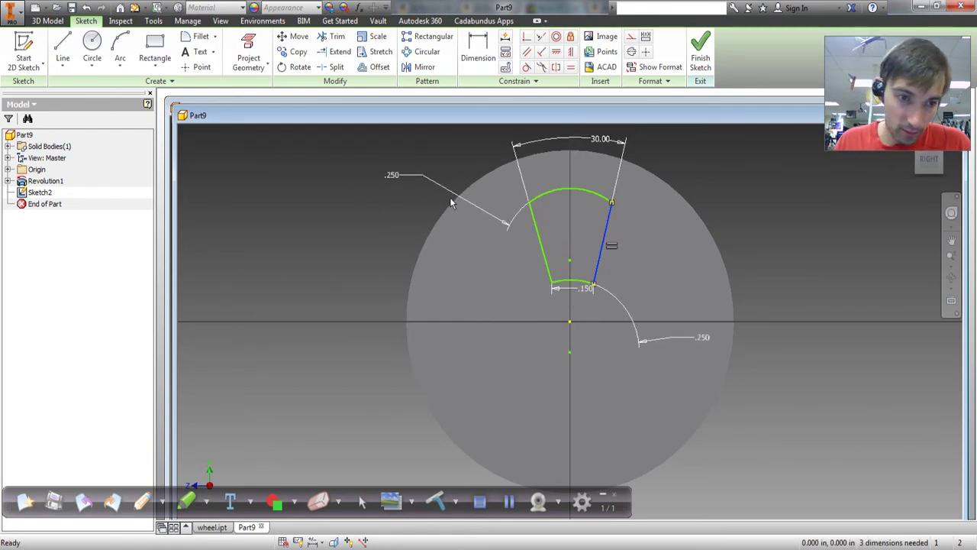
Step: Add a .220 vertical distance from the wedge centre point to the axis
{"action": "left_click", "coordinate": [478, 50]}
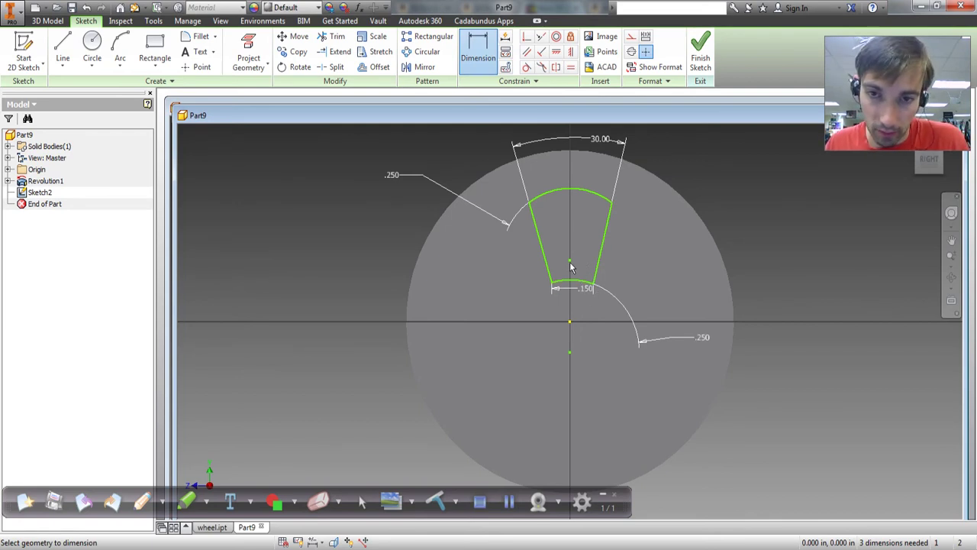
{"action": "left_click", "coordinate": [569, 322]}
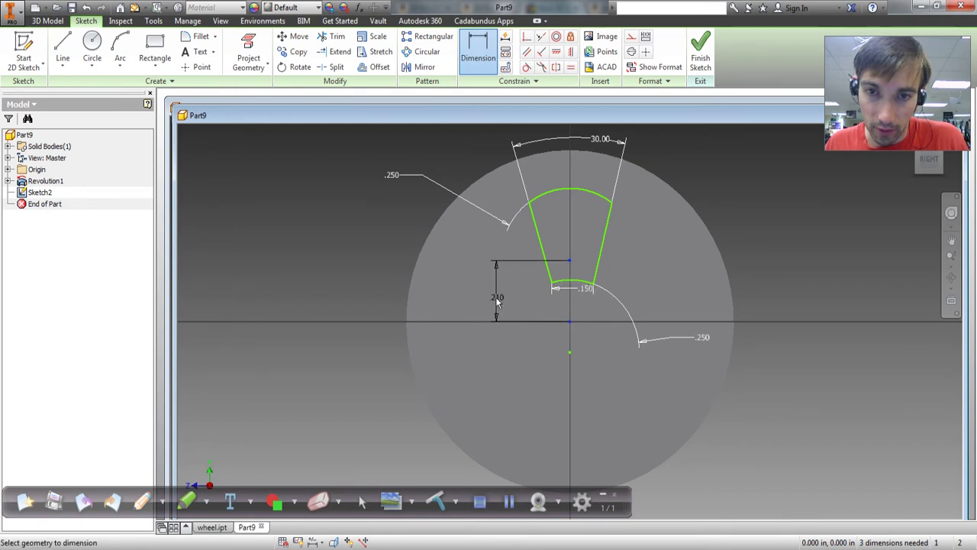
{"action": "left_click", "coordinate": [476, 297]}
{"action": "type", "text": ".22"}
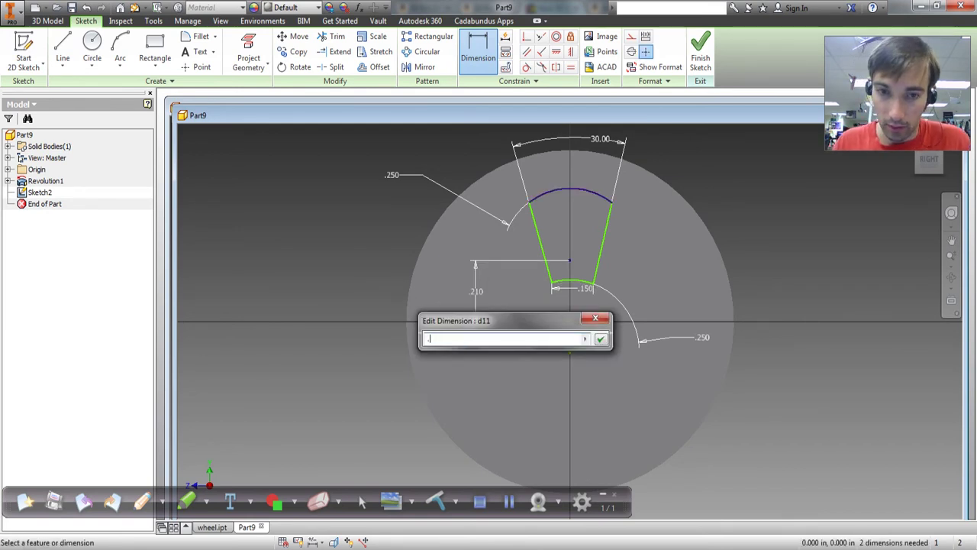
{"action": "key", "text": "Return"}
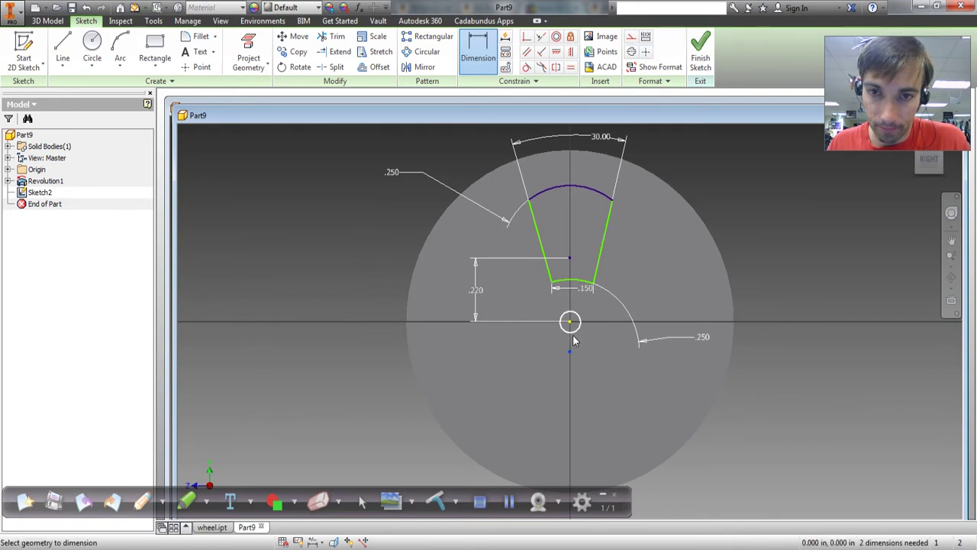
{"action": "key", "text": "Escape"}
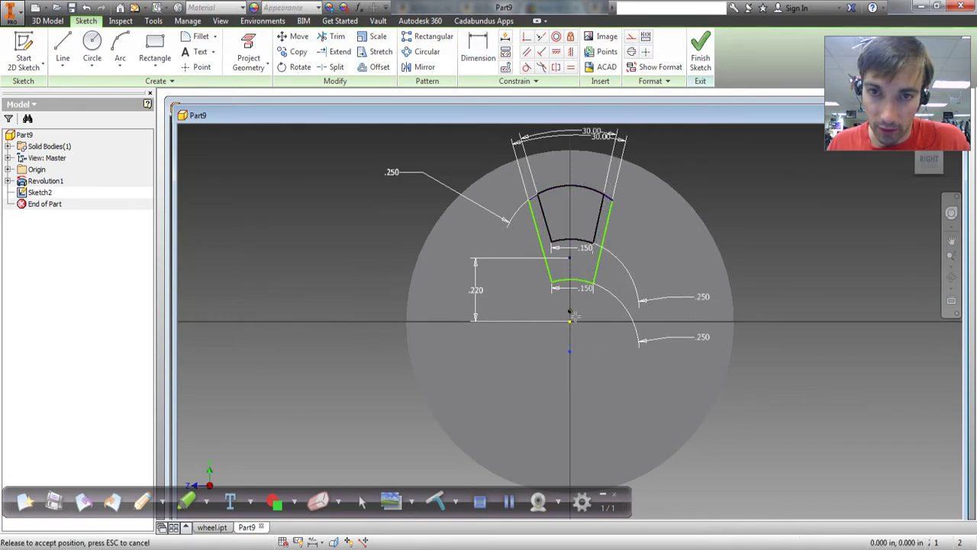
Step: Add the .100 offset below the wheel centre
{"action": "left_click", "coordinate": [569, 350]}
{"action": "key", "text": "d"}
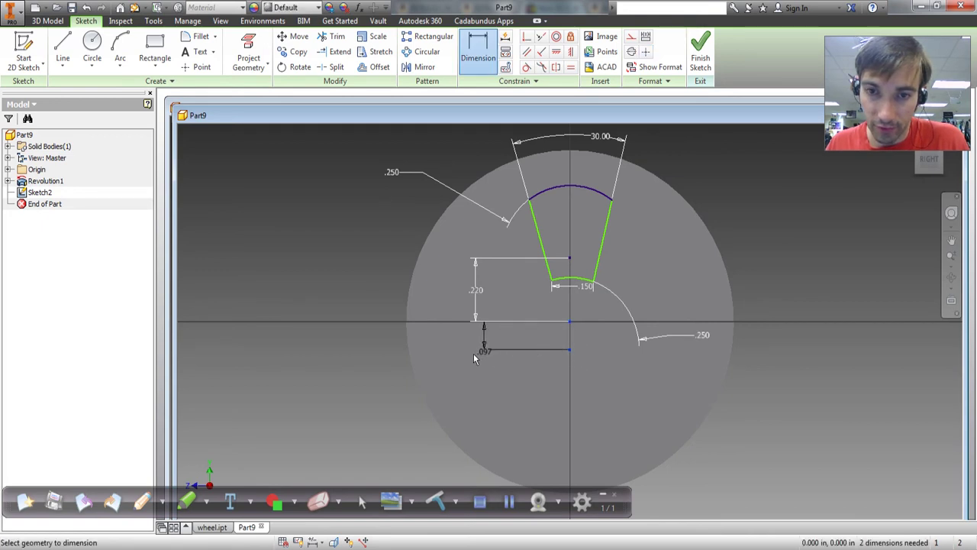
{"action": "left_click", "coordinate": [450, 358]}
{"action": "key", "text": "Return"}
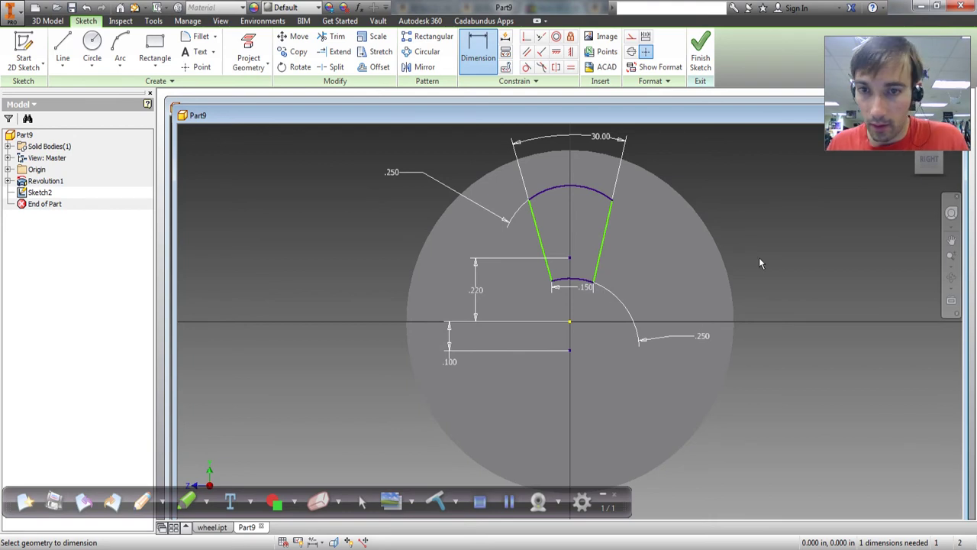
{"action": "key", "text": "Escape"}
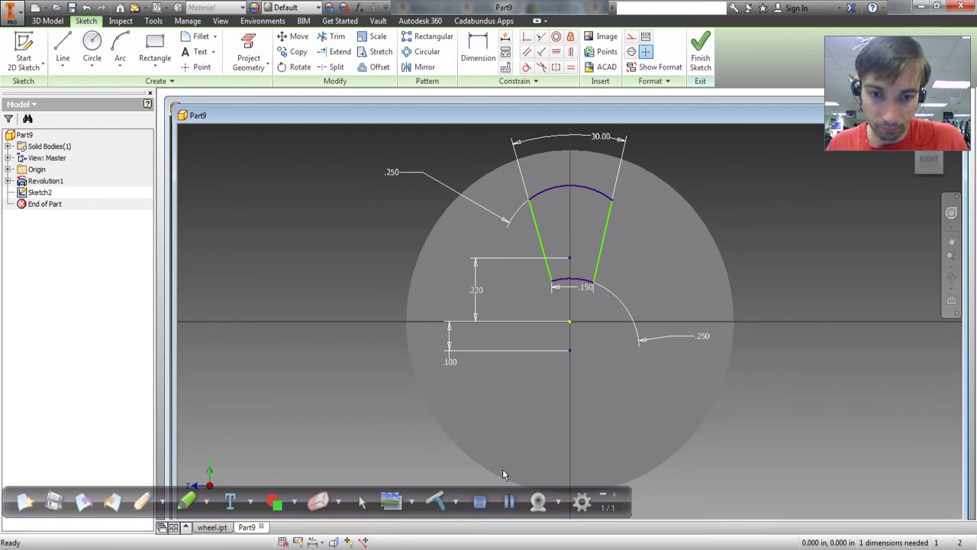
{"action": "left_click", "coordinate": [510, 500]}
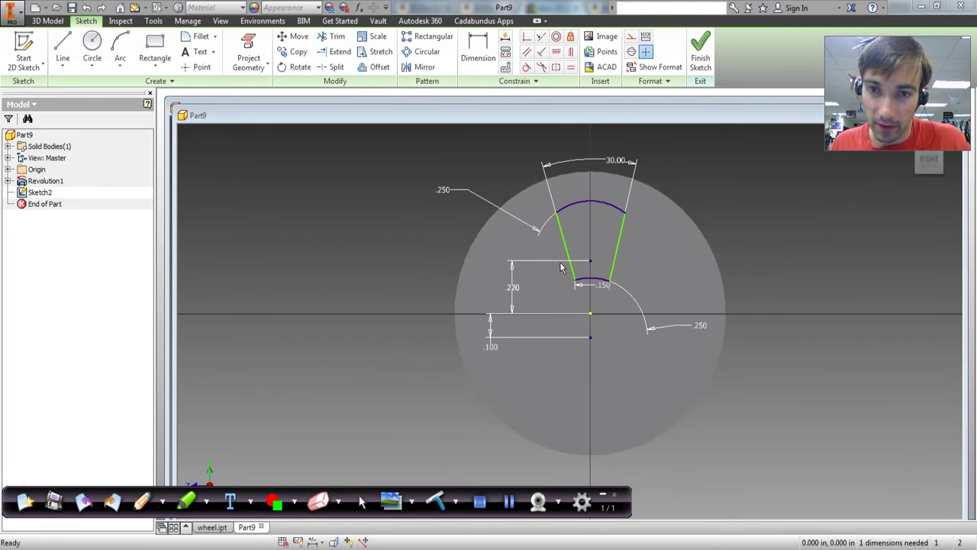
{"action": "mouse_move", "coordinate": [603, 283]}
{"action": "left_mouse_down"}
{"action": "mouse_move", "coordinate": [595, 279]}
{"action": "mouse_move", "coordinate": [607, 283]}
{"action": "left_mouse_up"}
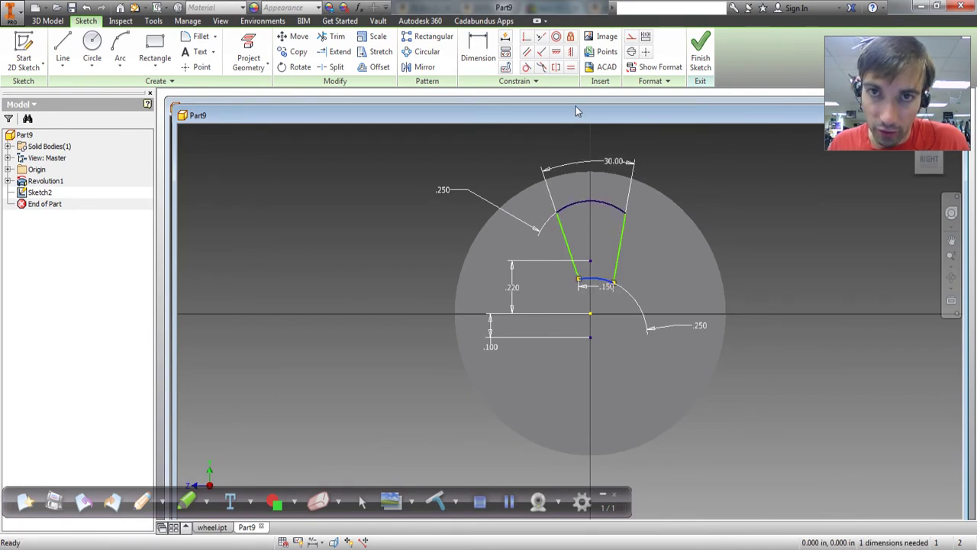
Step: Draw a construction centre line from the top arc's midpoint down to the lower arc
{"action": "left_click", "coordinate": [65, 52]}
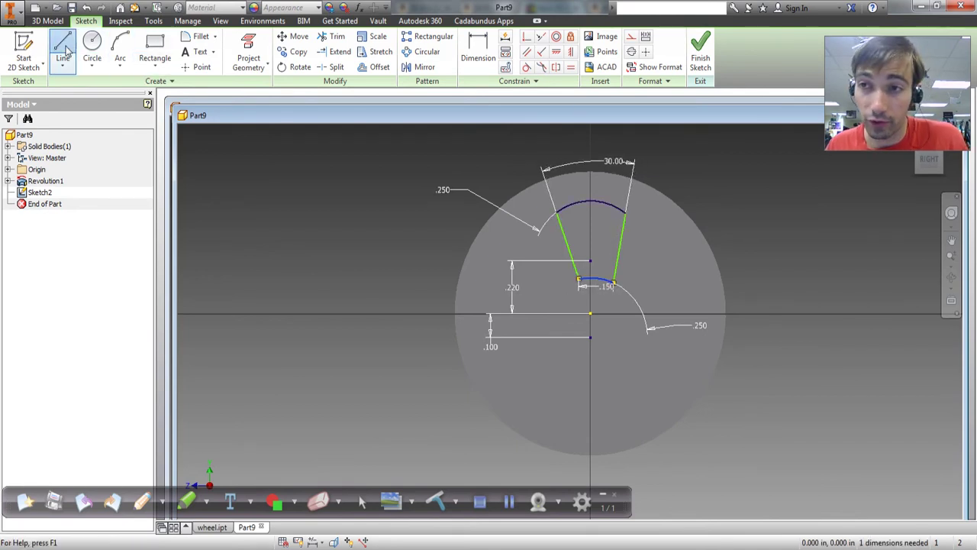
{"action": "left_click", "coordinate": [590, 204]}
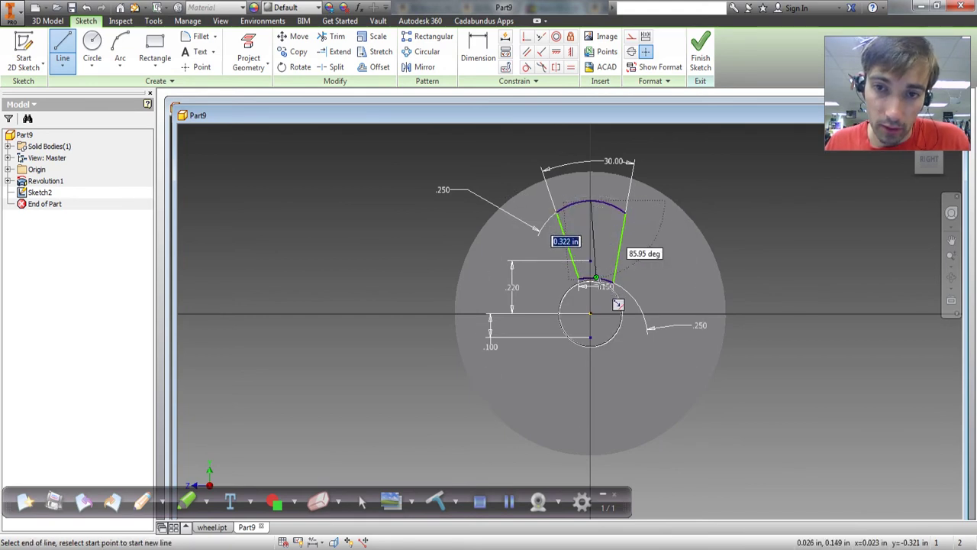
{"action": "scroll", "coordinate": [597, 280], "scroll_direction": "up", "scroll_amount": 5}
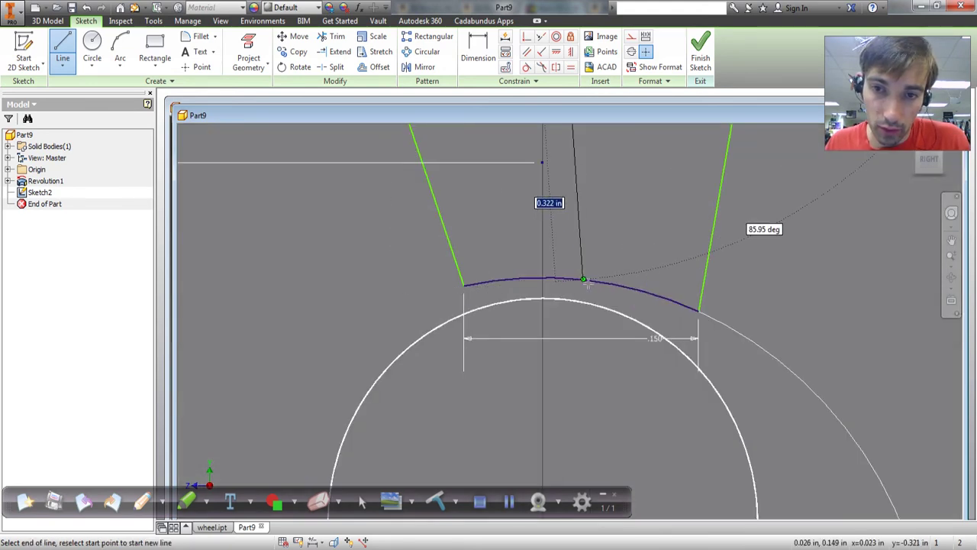
{"action": "left_click", "coordinate": [585, 281]}
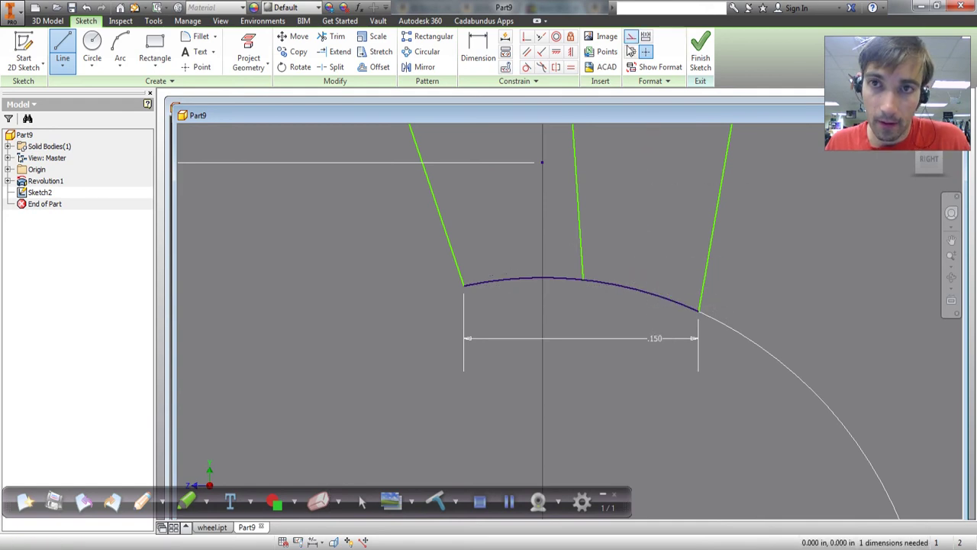
{"action": "key", "text": "Escape"}
{"action": "left_click", "coordinate": [578, 190]}
{"action": "scroll", "coordinate": [609, 184], "scroll_direction": "down", "scroll_amount": 5}
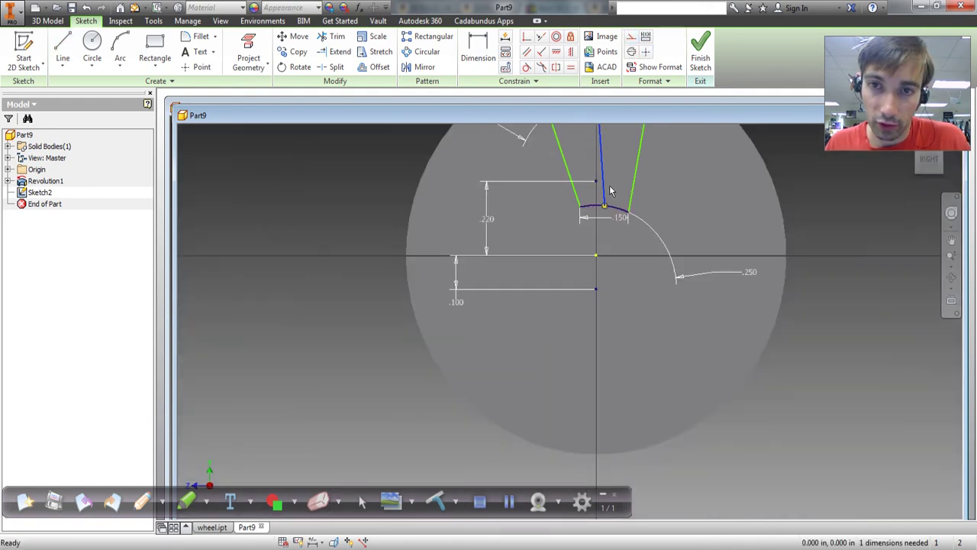
{"action": "left_click", "coordinate": [631, 39]}
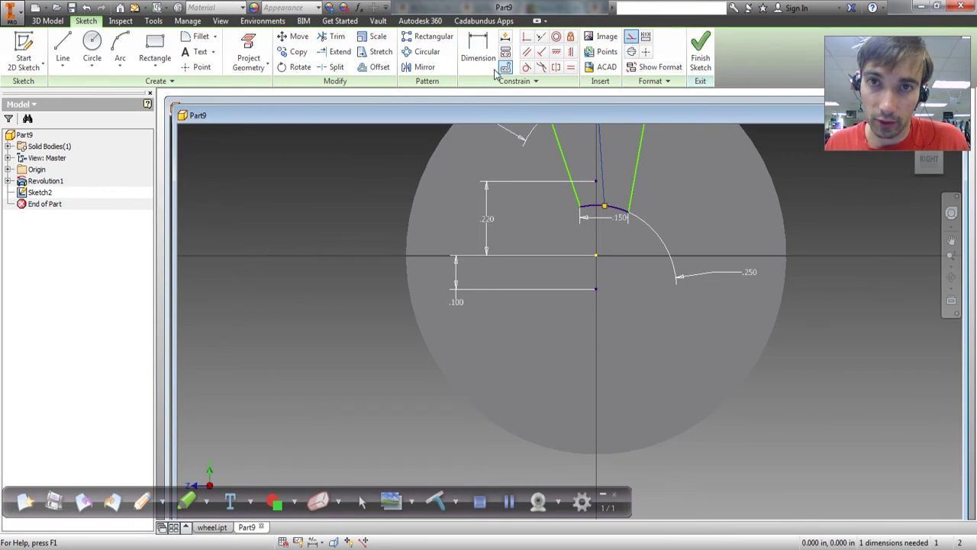
Step: Make the two slanted sides symmetric about the centre line
{"action": "left_click", "coordinate": [571, 51]}
{"action": "left_click", "coordinate": [566, 164]}
{"action": "left_click", "coordinate": [636, 167]}
{"action": "left_click", "coordinate": [600, 161]}
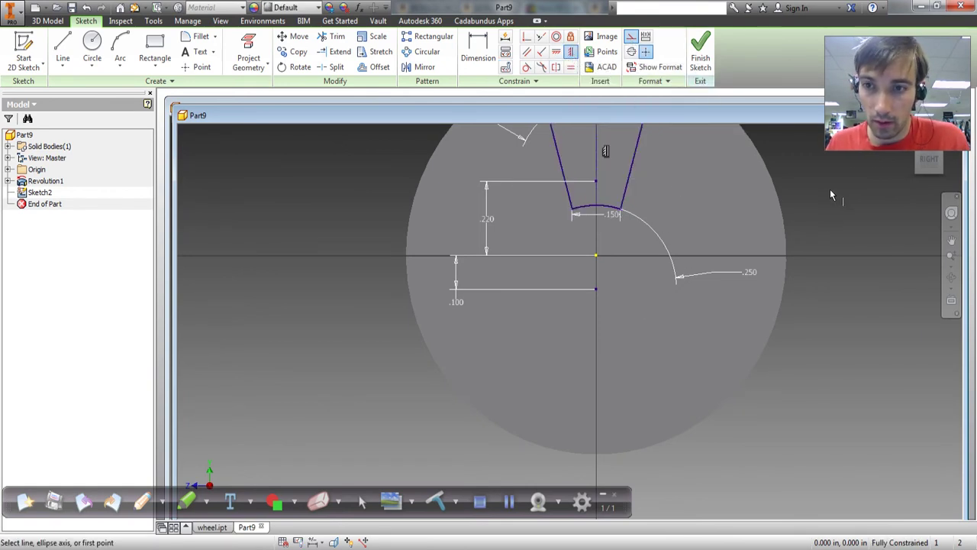
{"action": "key", "text": "Escape"}
{"action": "middle_click_drag", "start_coordinate": [825, 194], "coordinate": [800, 271]}
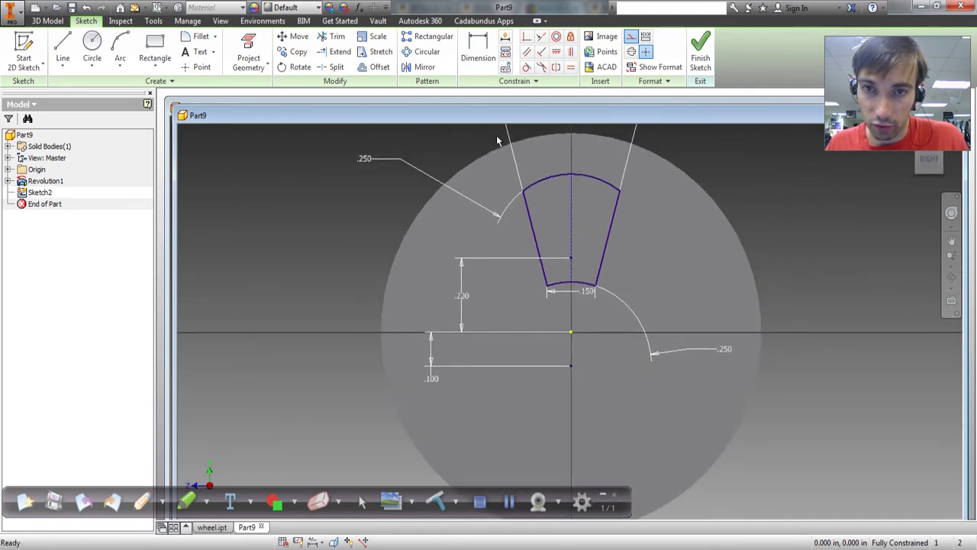
Step: Finish the sketch and extrude-cut the wedge through the whole wheel, All extent, symmetric
{"action": "left_click", "coordinate": [707, 65]}
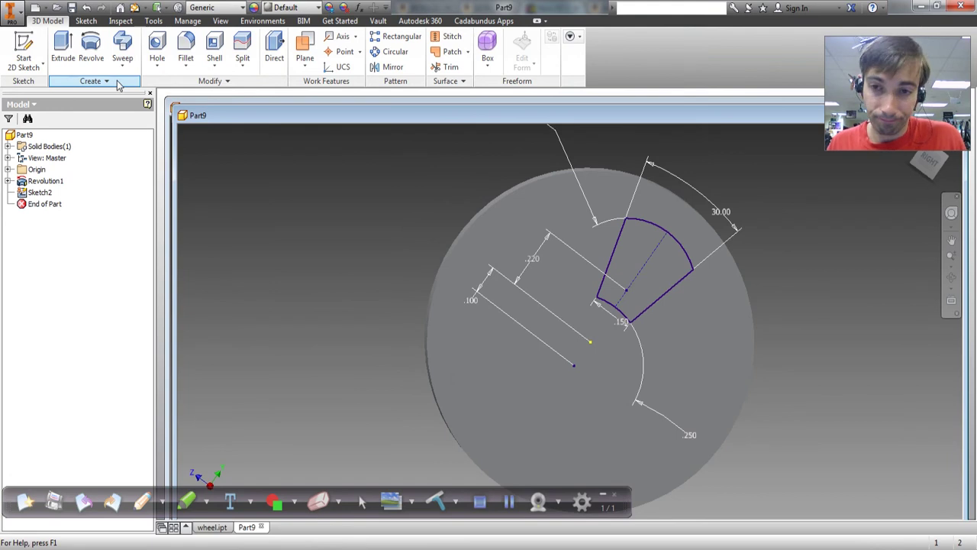
{"action": "left_click", "coordinate": [64, 55]}
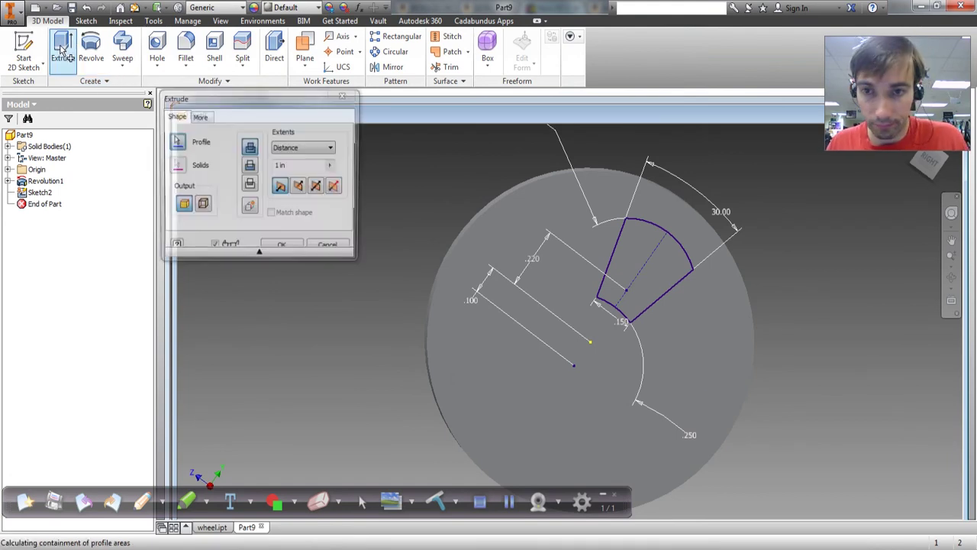
{"action": "left_click", "coordinate": [250, 167]}
{"action": "left_click", "coordinate": [306, 148]}
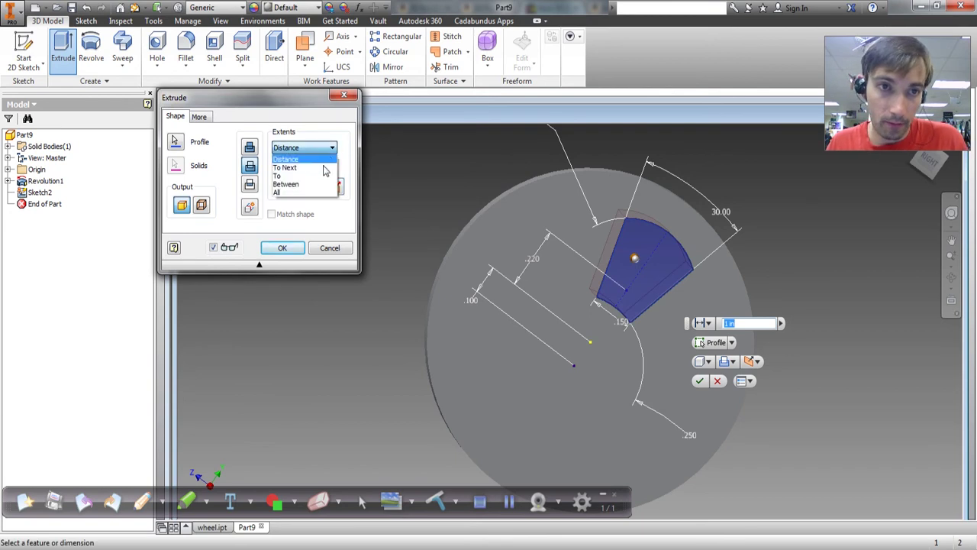
{"action": "left_click", "coordinate": [317, 191]}
{"action": "left_click", "coordinate": [318, 190]}
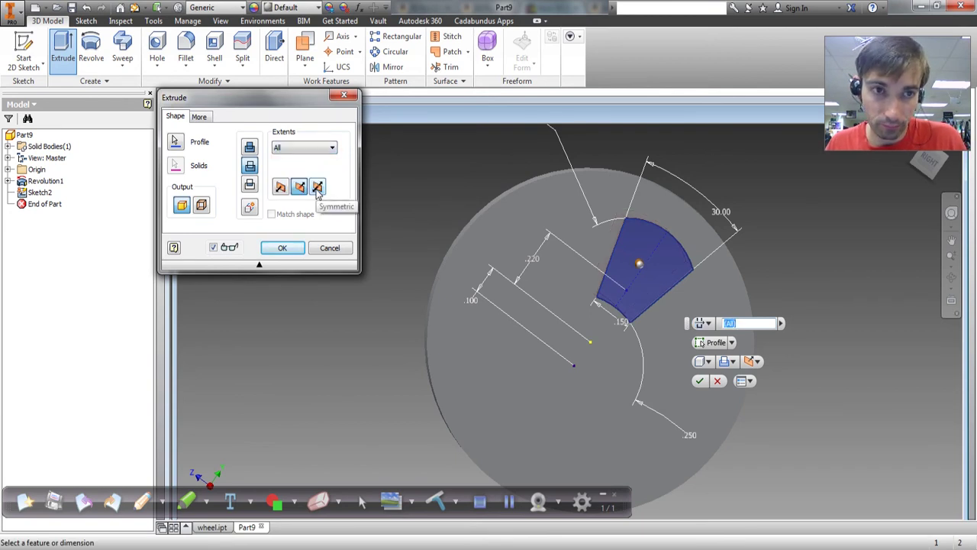
{"action": "left_click", "coordinate": [282, 247]}
{"action": "middle_click_drag", "start_coordinate": [792, 277], "coordinate": [835, 257], "text": "shift"}
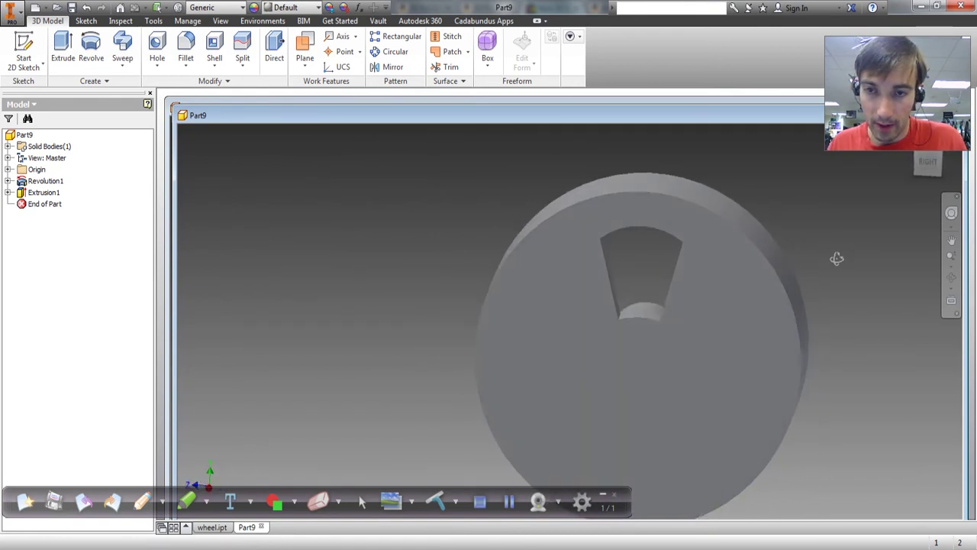
Step: Circular-pattern Extrusion1 five times around the hub's cylindrical face as axis
{"action": "left_click", "coordinate": [391, 55]}
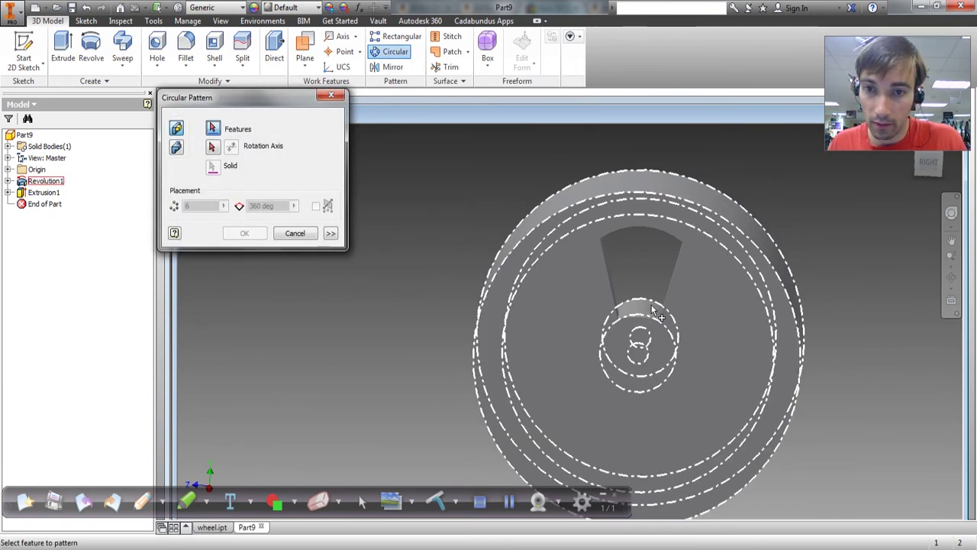
{"action": "left_click", "coordinate": [631, 319]}
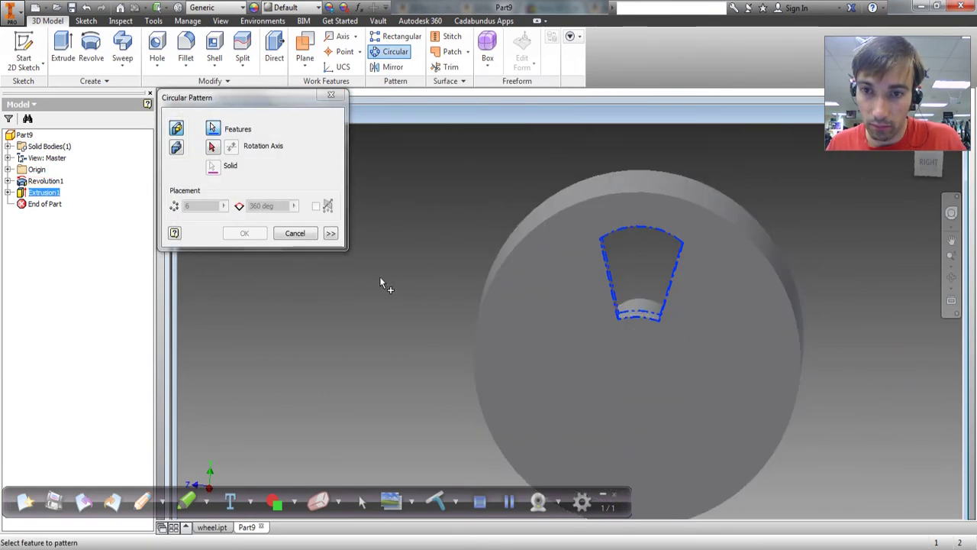
{"action": "left_click", "coordinate": [213, 148]}
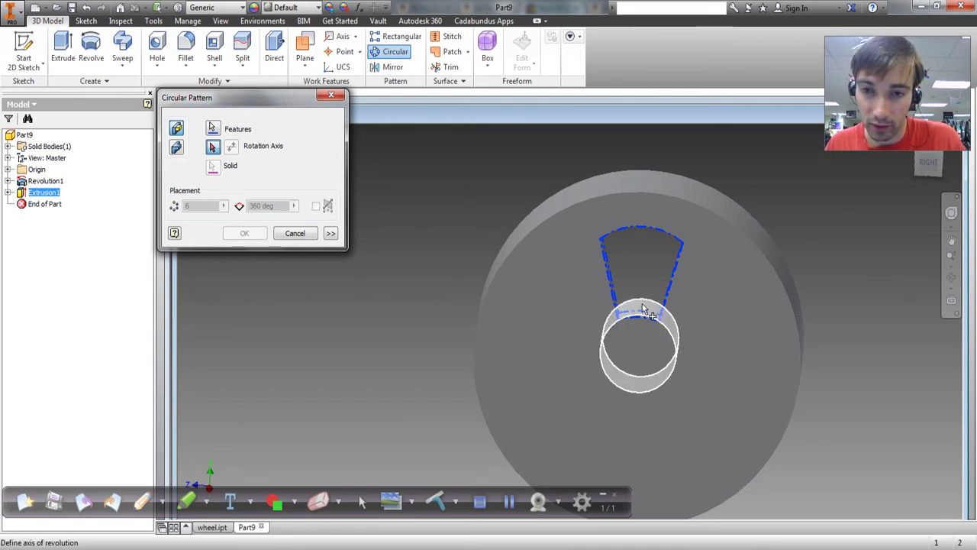
{"action": "left_click", "coordinate": [642, 305]}
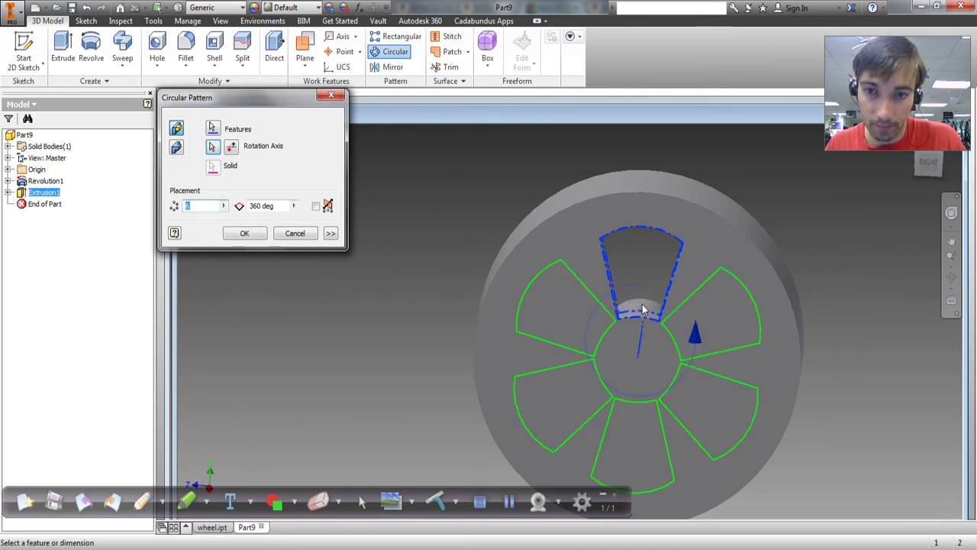
{"action": "type", "text": "5"}
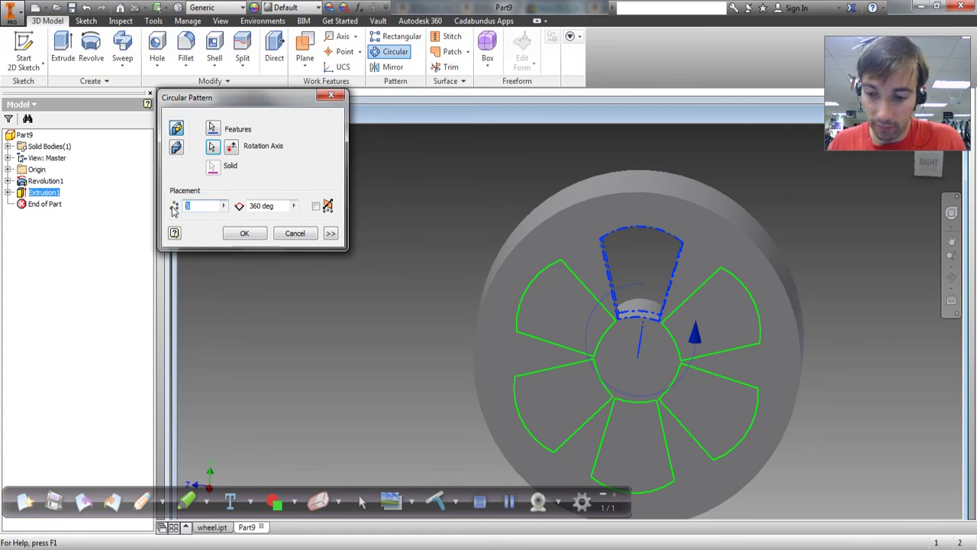
{"action": "left_click", "coordinate": [244, 234]}
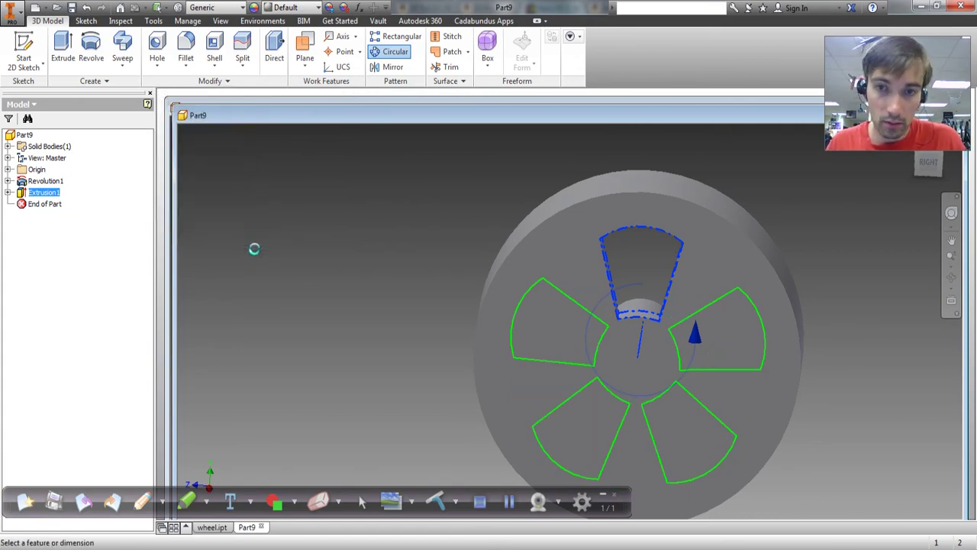
{"action": "middle_click_drag", "start_coordinate": [605, 249], "coordinate": [707, 276], "text": "shift"}
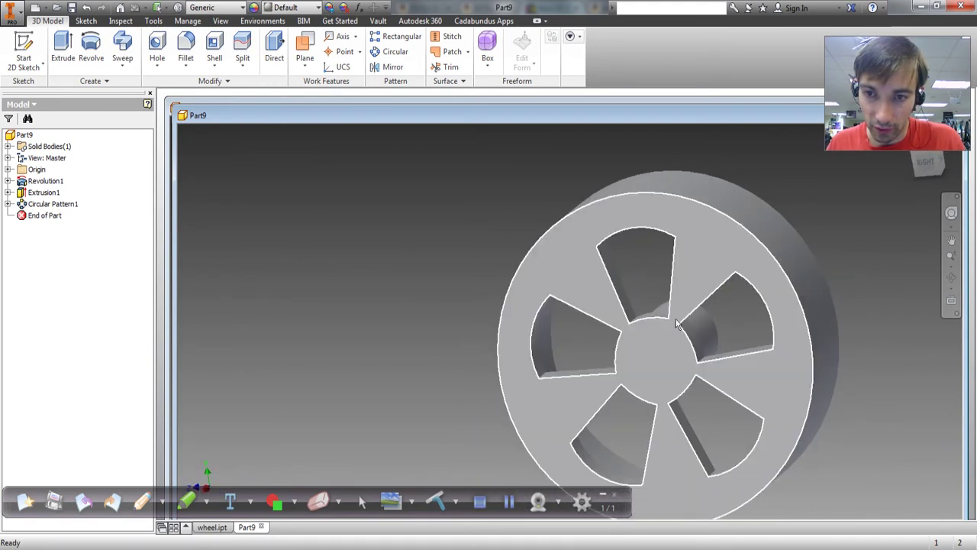
{"action": "key", "text": "alt+Tab"}
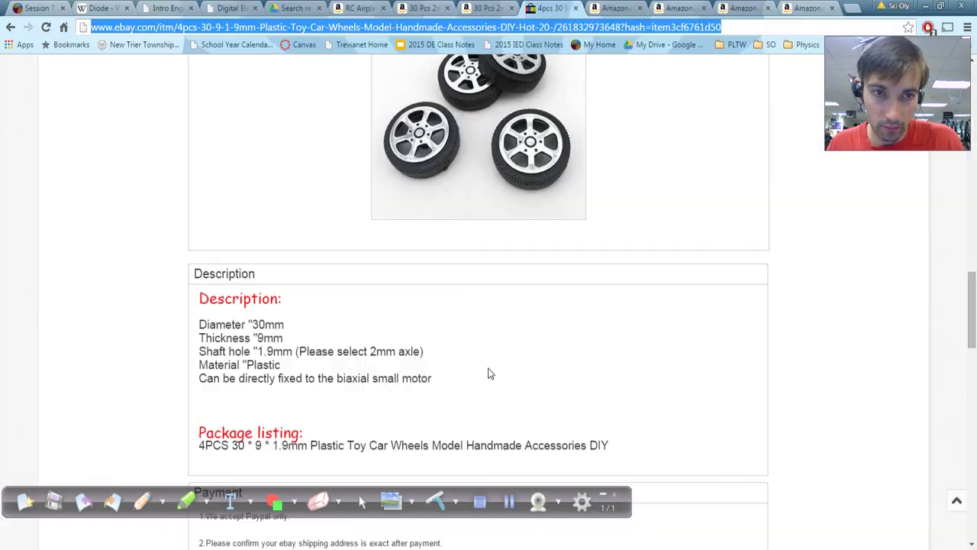
{"action": "key", "text": "alt+Tab"}
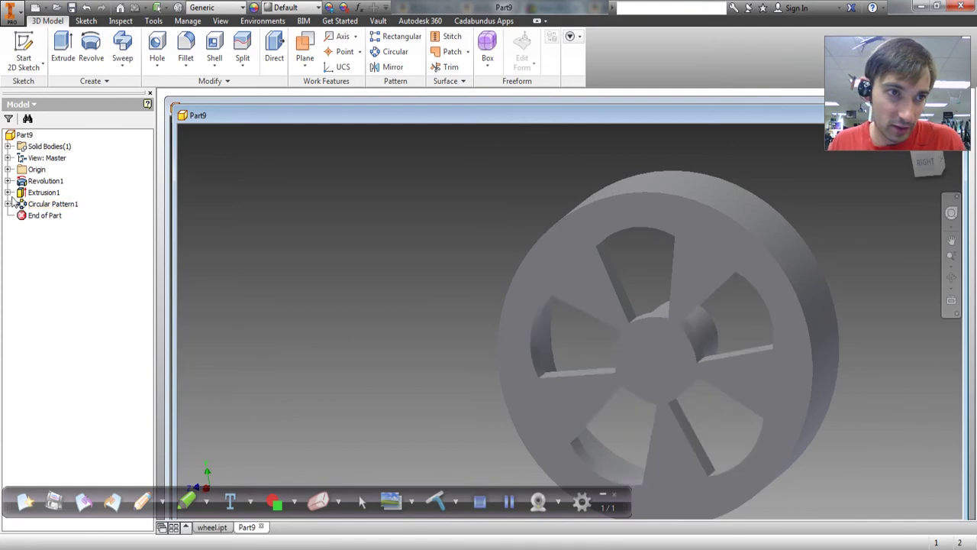
Step: Edit Sketch2, change the .150 inner width dimension to .100, and finish the sketch
{"action": "left_click", "coordinate": [7, 192]}
{"action": "double_click", "coordinate": [40, 205]}
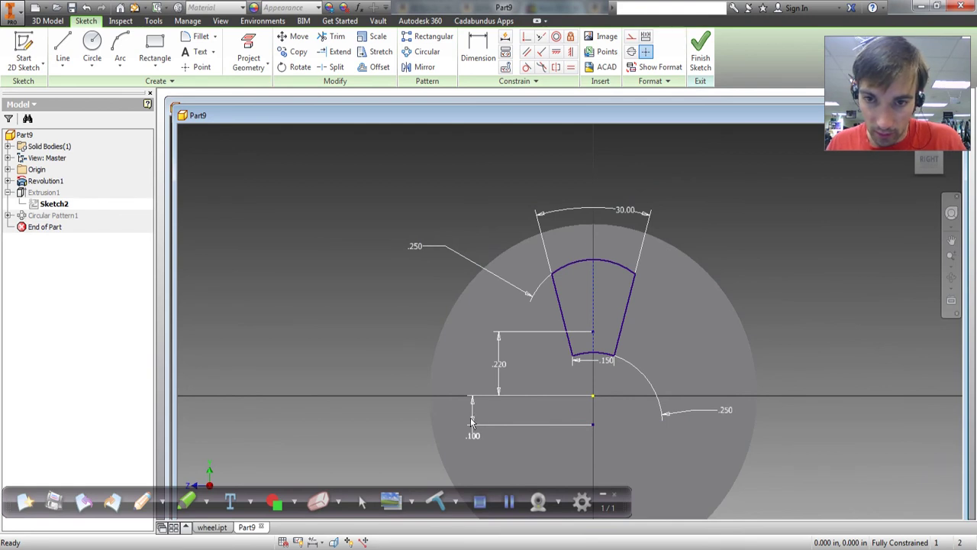
{"action": "double_click", "coordinate": [611, 369]}
{"action": "type", "text": "."}
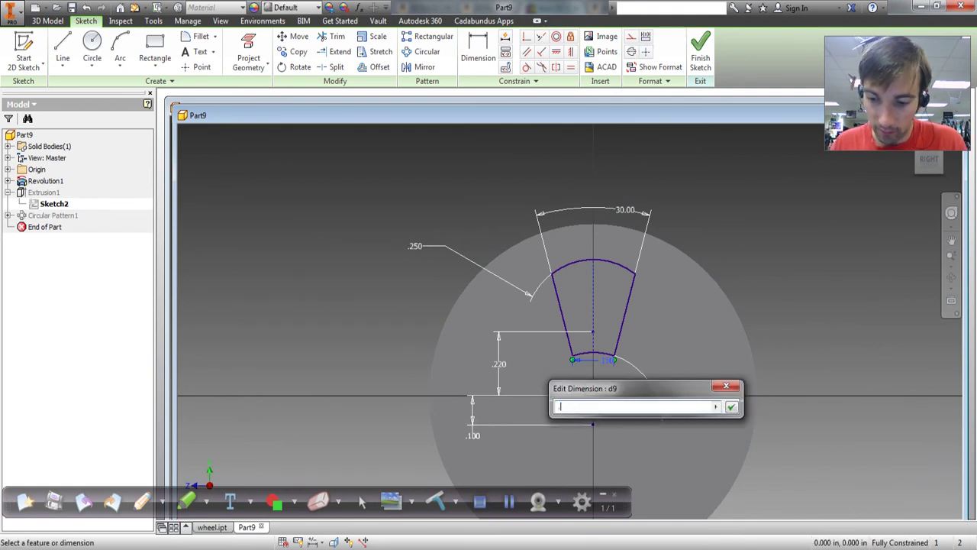
{"action": "type", "text": "1"}
{"action": "key", "text": "Return"}
{"action": "left_click", "coordinate": [700, 48]}
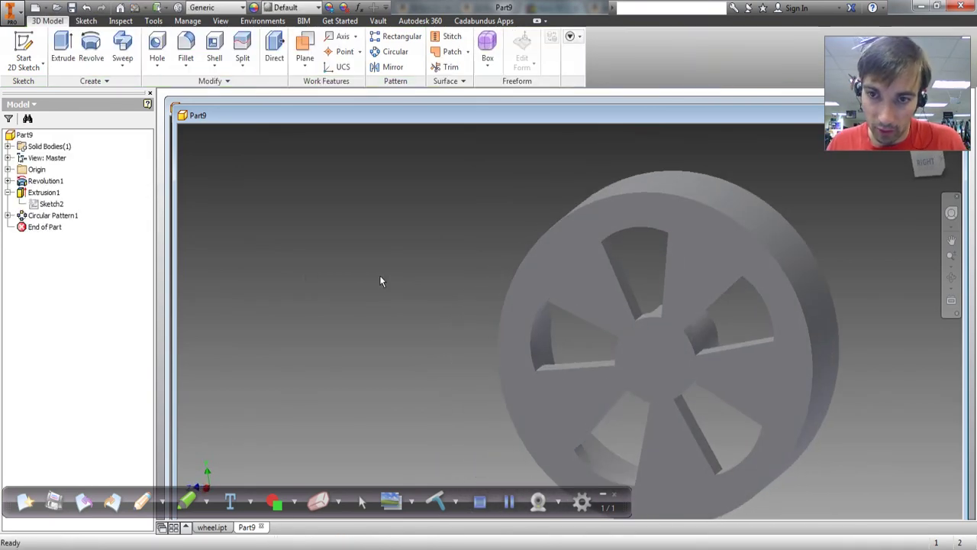
{"action": "middle_click_drag", "start_coordinate": [439, 337], "coordinate": [527, 220], "text": "shift"}
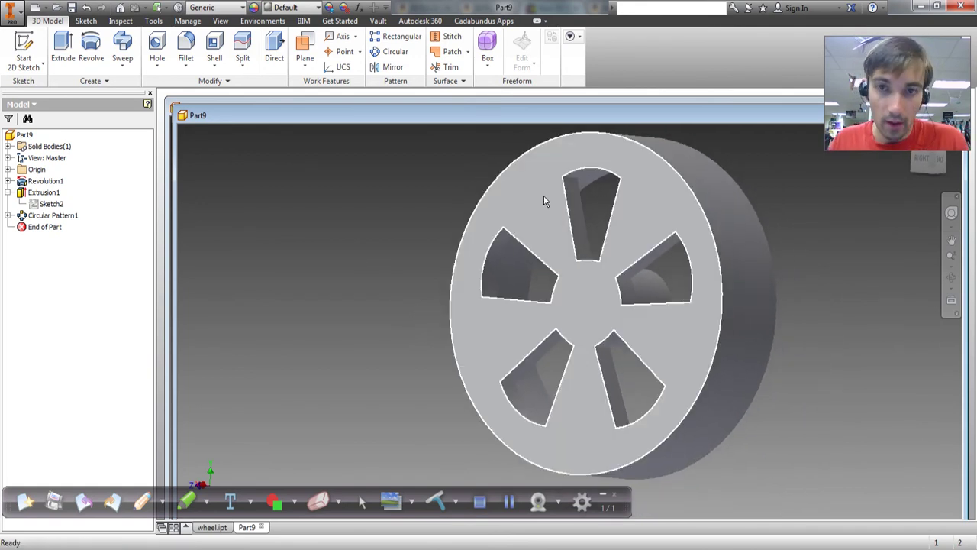
{"action": "mouse_move", "coordinate": [543, 200]}
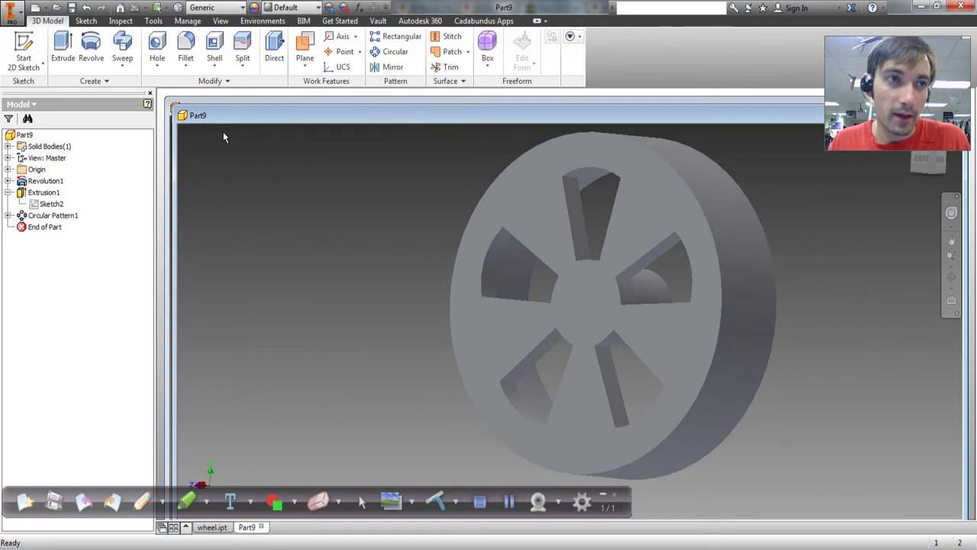
Step: Start a sketch on the wheel's front face and draw a circle centred on the wheel
{"action": "left_click", "coordinate": [30, 46]}
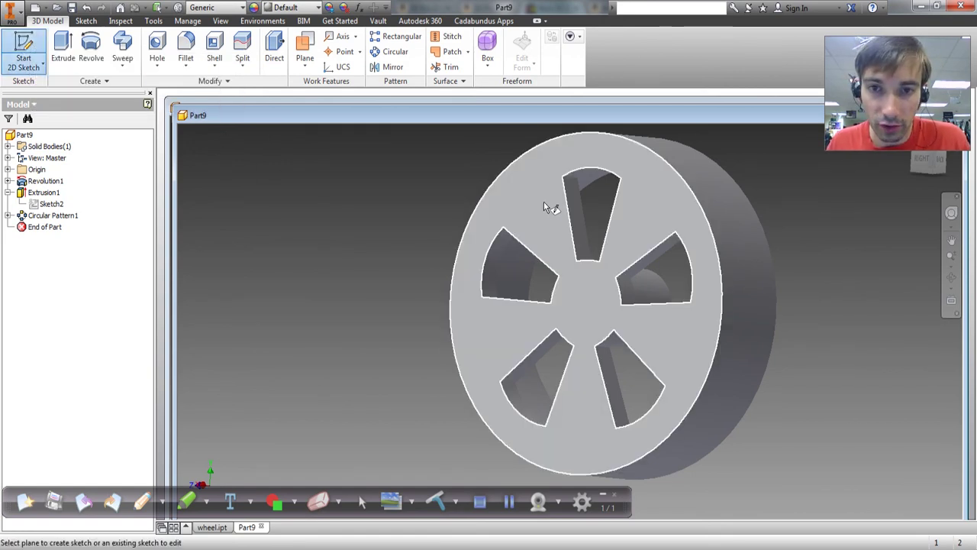
{"action": "left_click", "coordinate": [543, 201]}
{"action": "key", "text": "c"}
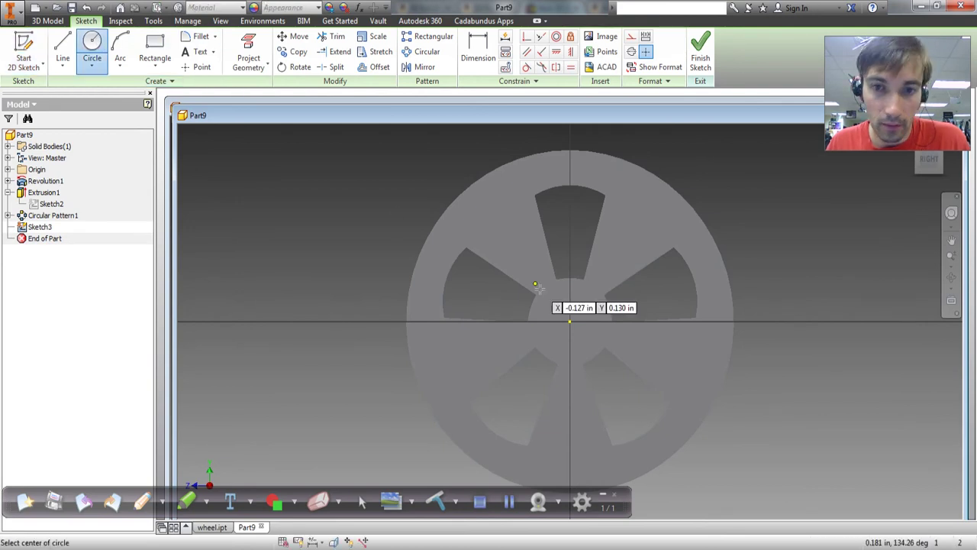
{"action": "left_click", "coordinate": [570, 321]}
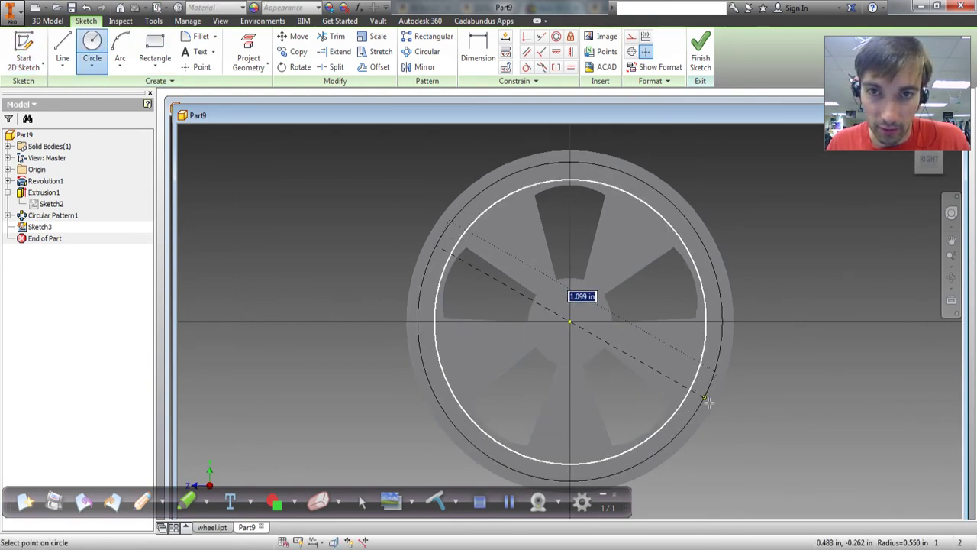
{"action": "left_click", "coordinate": [707, 400]}
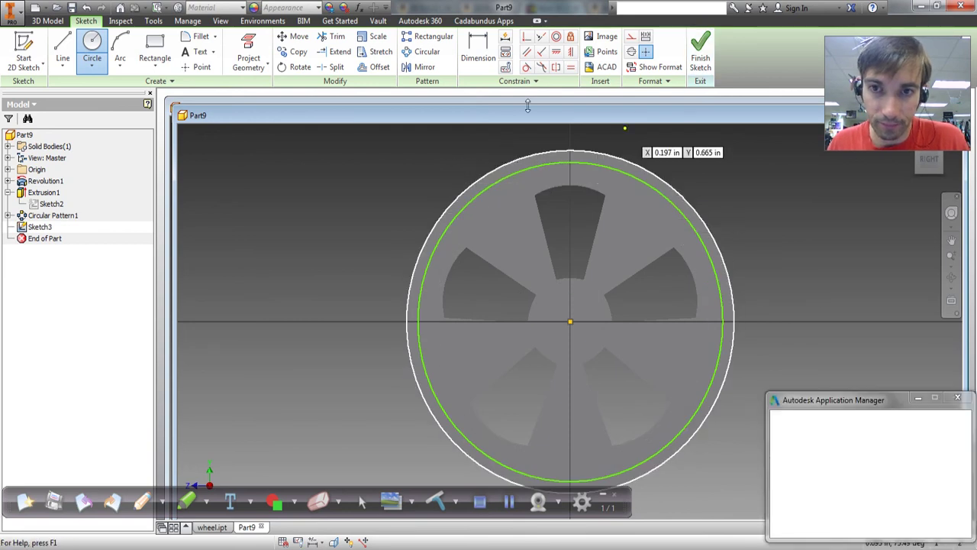
{"action": "left_click", "coordinate": [959, 399]}
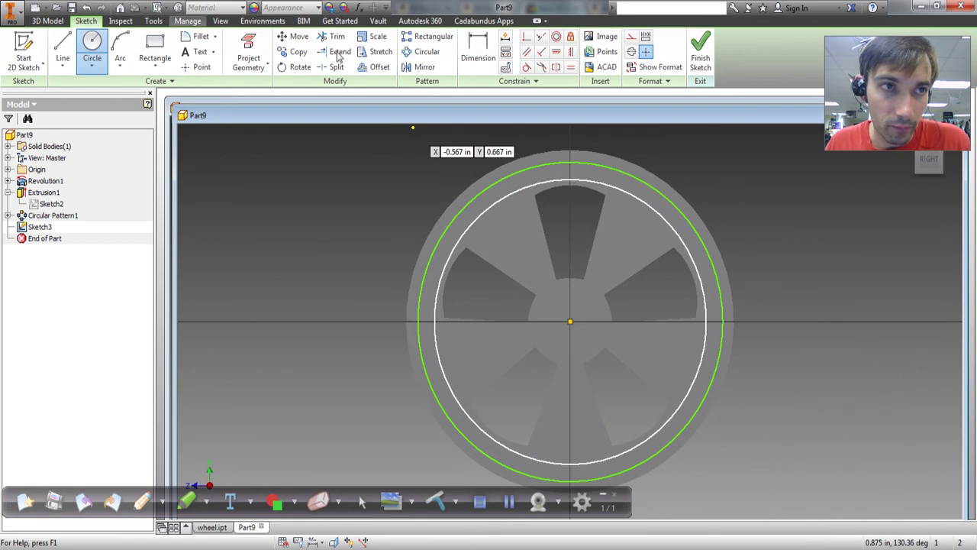
Step: Dimension the circle to a 1.100 diameter and finish the sketch
{"action": "left_click", "coordinate": [478, 54]}
{"action": "left_click", "coordinate": [593, 165]}
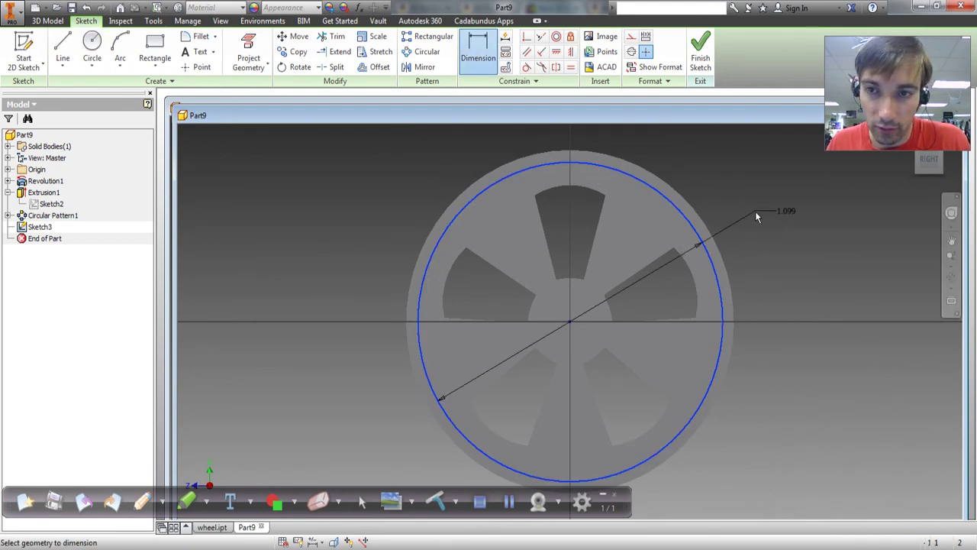
{"action": "left_click", "coordinate": [757, 216]}
{"action": "type", "text": "1.1"}
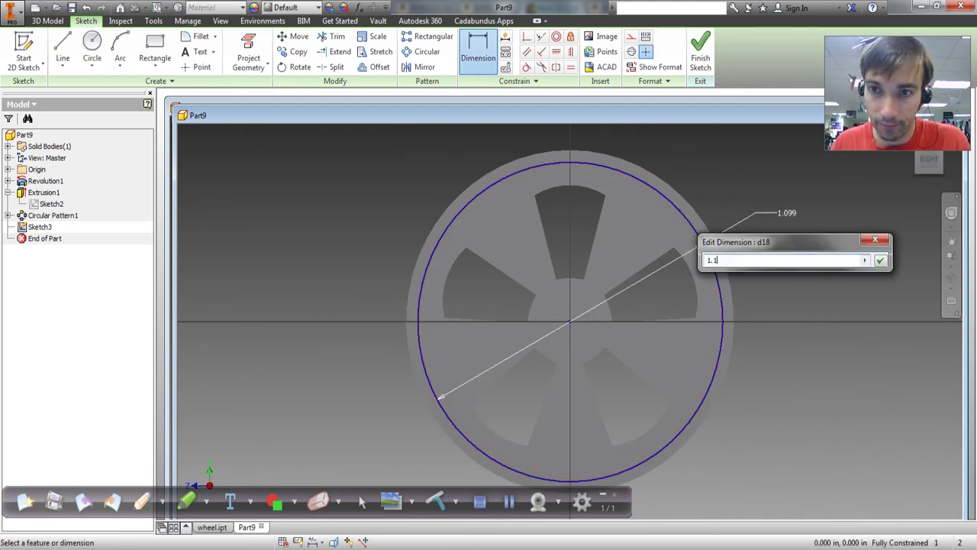
{"action": "key", "text": "Return"}
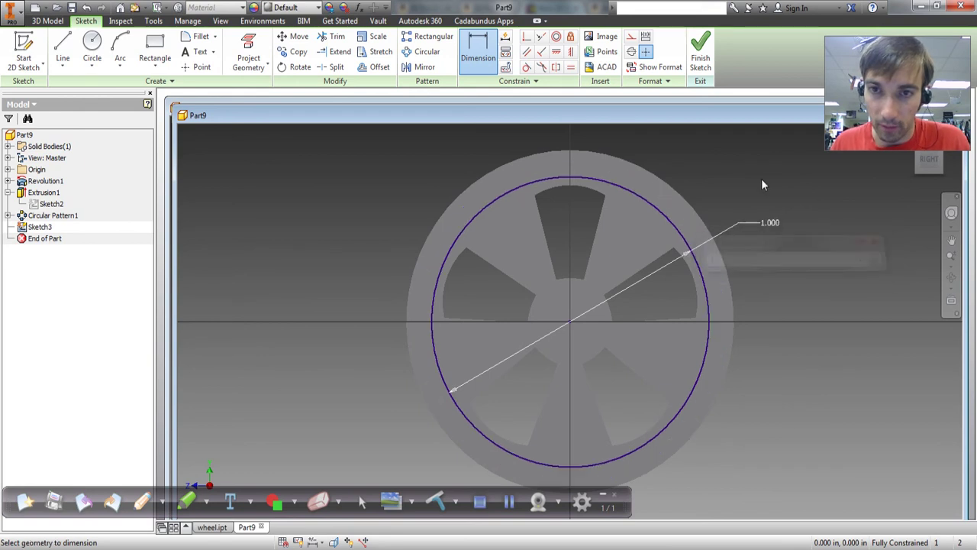
{"action": "double_click", "coordinate": [770, 224]}
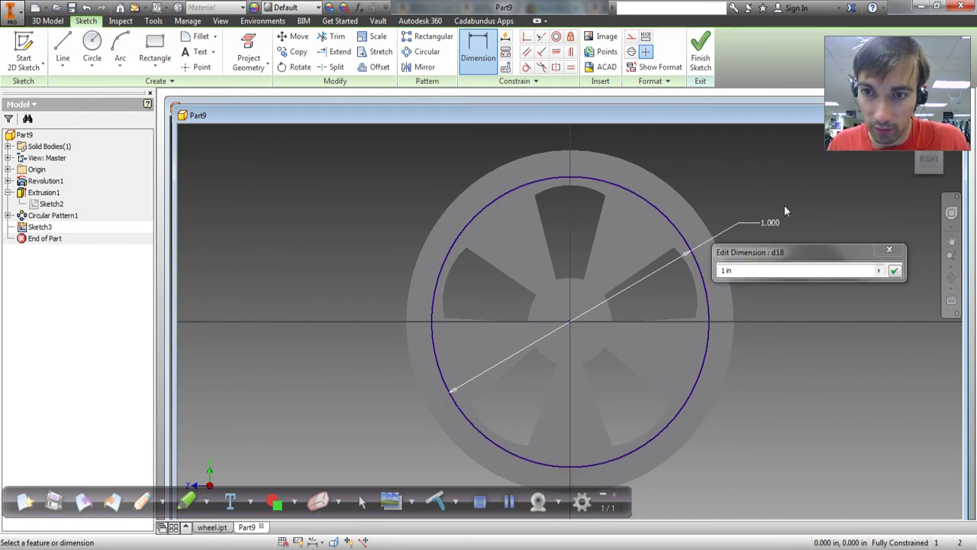
{"action": "type", "text": "1.1"}
{"action": "key", "text": "Return"}
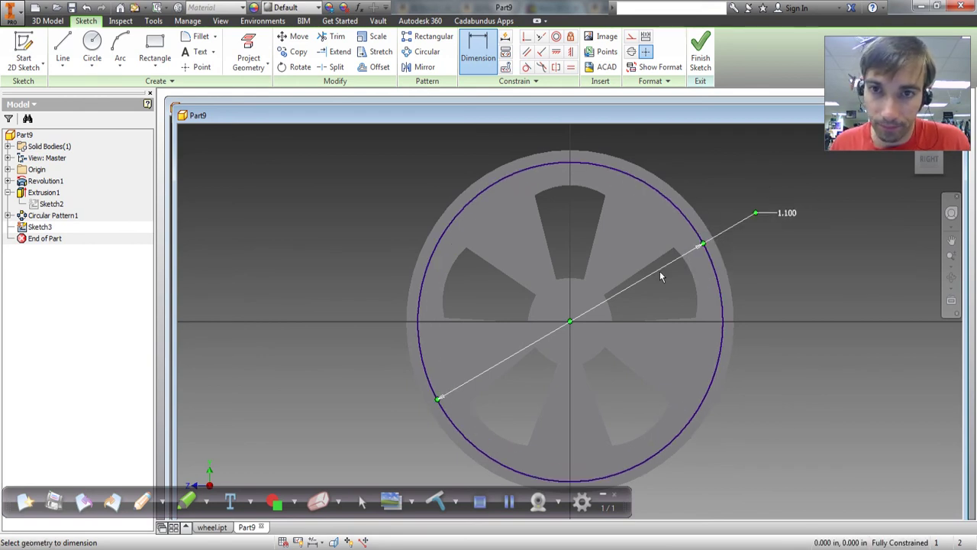
{"action": "left_click", "coordinate": [702, 67]}
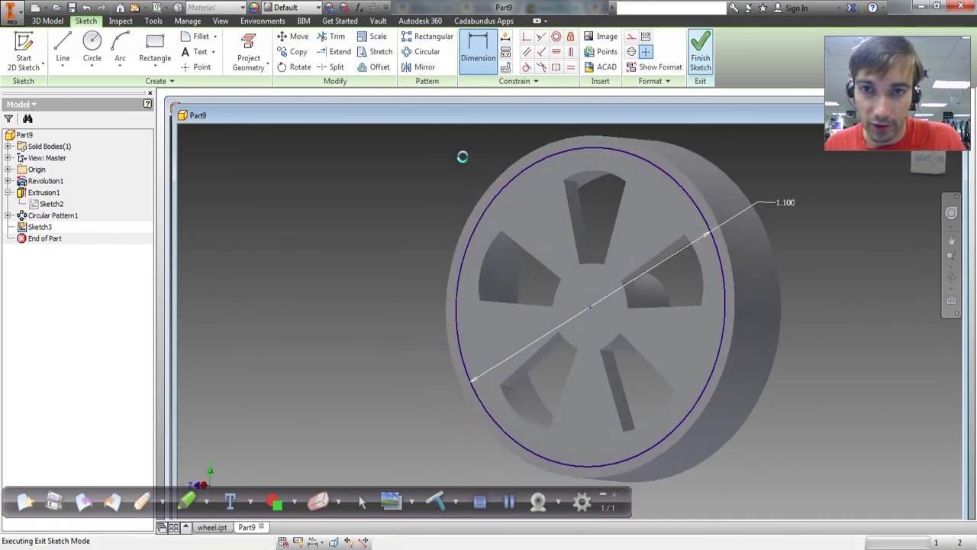
Step: Split the wheel's front and outer rim faces using the 1.1 in sketch circle
{"action": "left_click", "coordinate": [242, 61]}
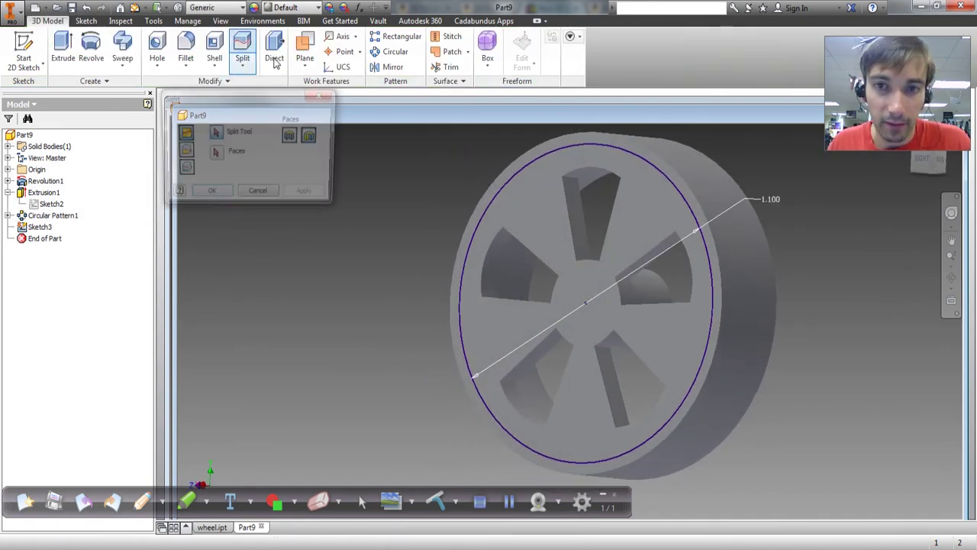
{"action": "left_click", "coordinate": [583, 145]}
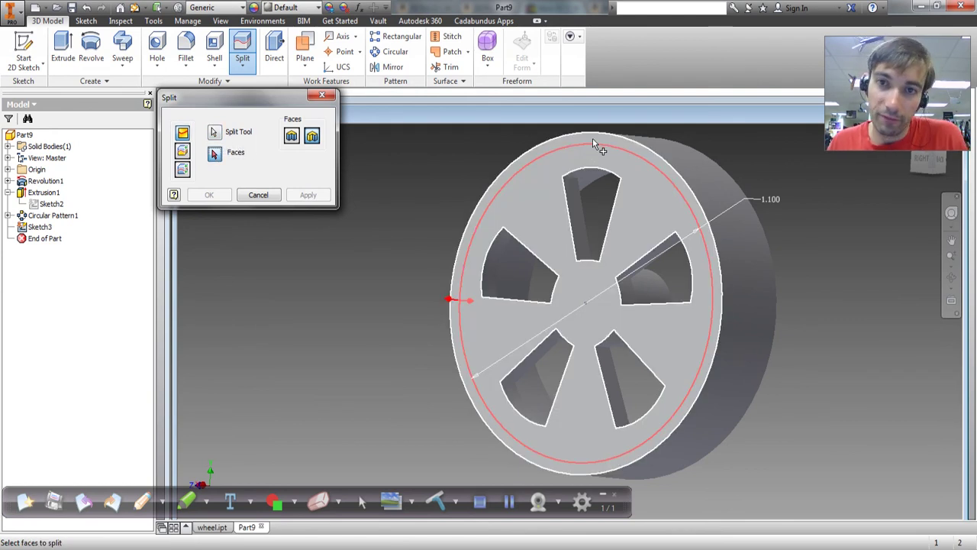
{"action": "left_click", "coordinate": [579, 141]}
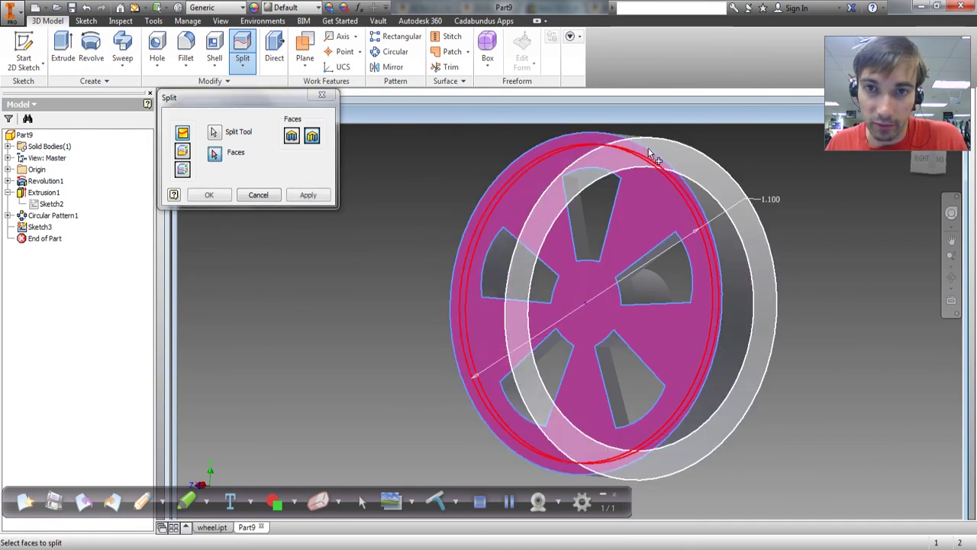
{"action": "middle_click_drag", "start_coordinate": [694, 174], "coordinate": [620, 140], "text": "shift"}
{"action": "left_click", "coordinate": [622, 144]}
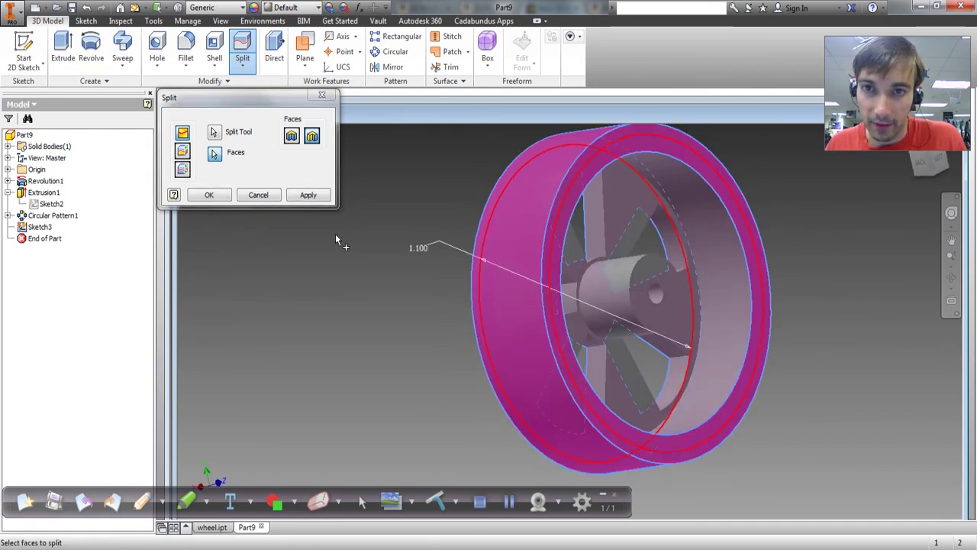
{"action": "left_click", "coordinate": [298, 197]}
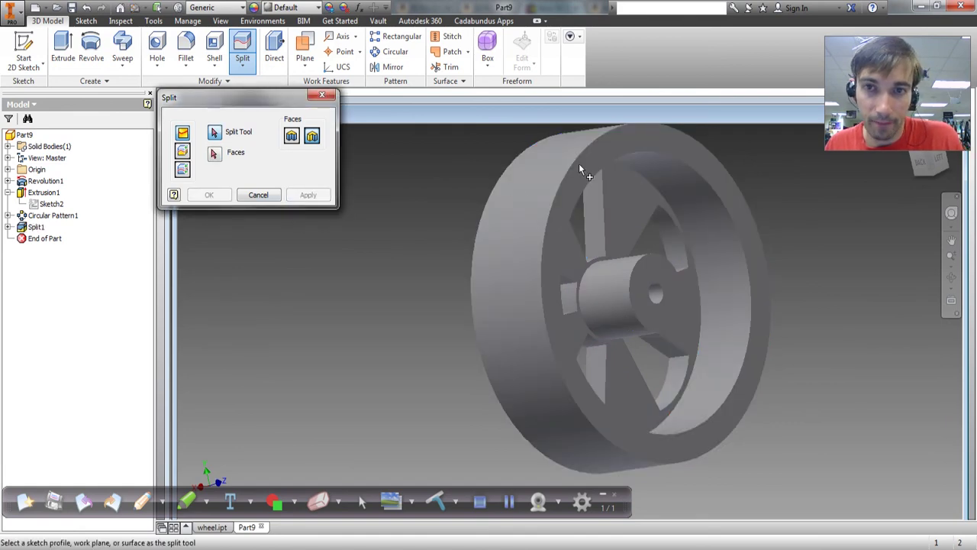
{"action": "left_click", "coordinate": [259, 195]}
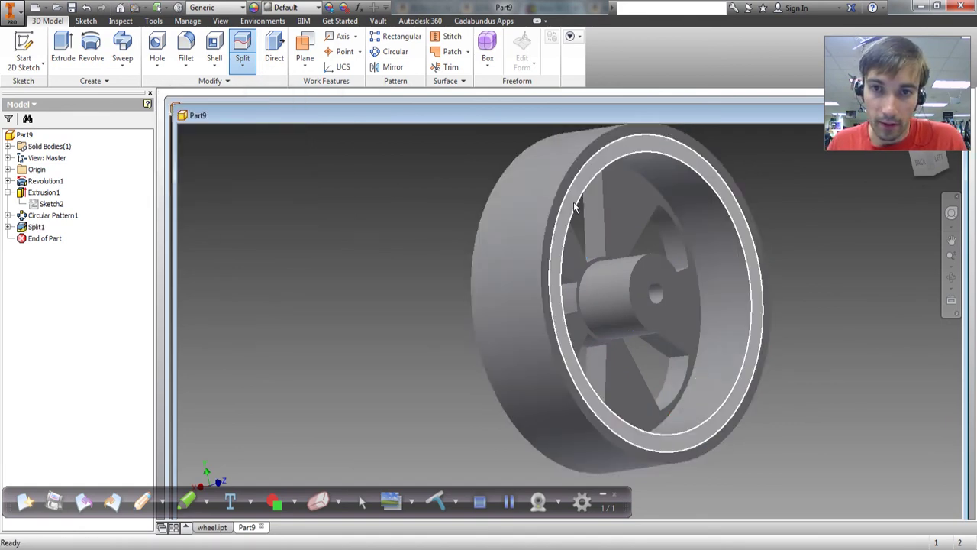
{"action": "middle_click_drag", "start_coordinate": [473, 238], "coordinate": [571, 175], "text": "shift"}
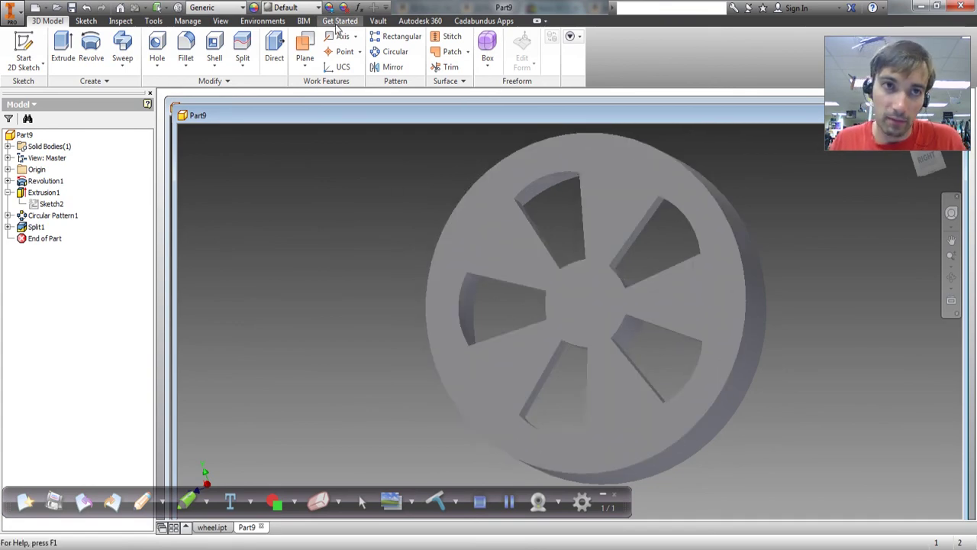
Step: Apply the Polished Brushed appearance to the wheel's inner front face
{"action": "left_click", "coordinate": [532, 199]}
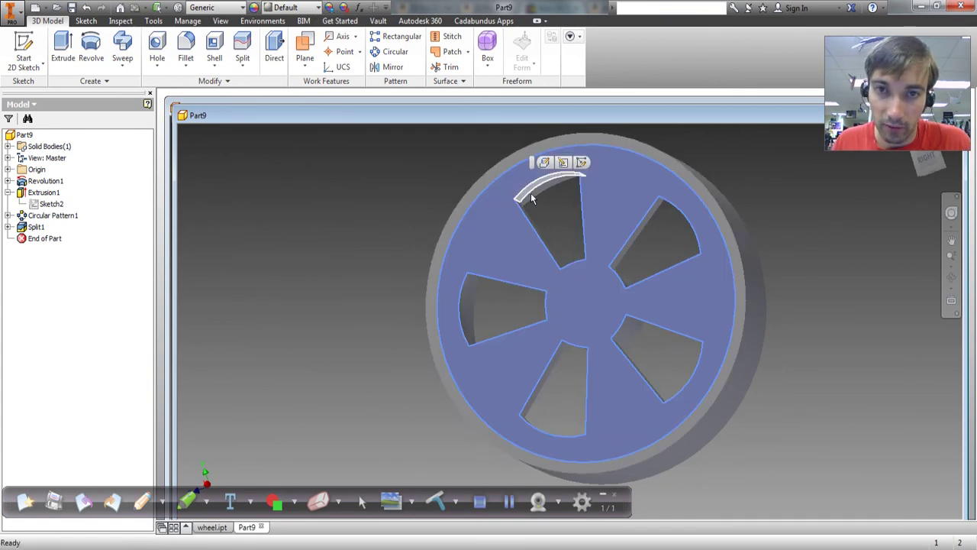
{"action": "left_click", "coordinate": [309, 8]}
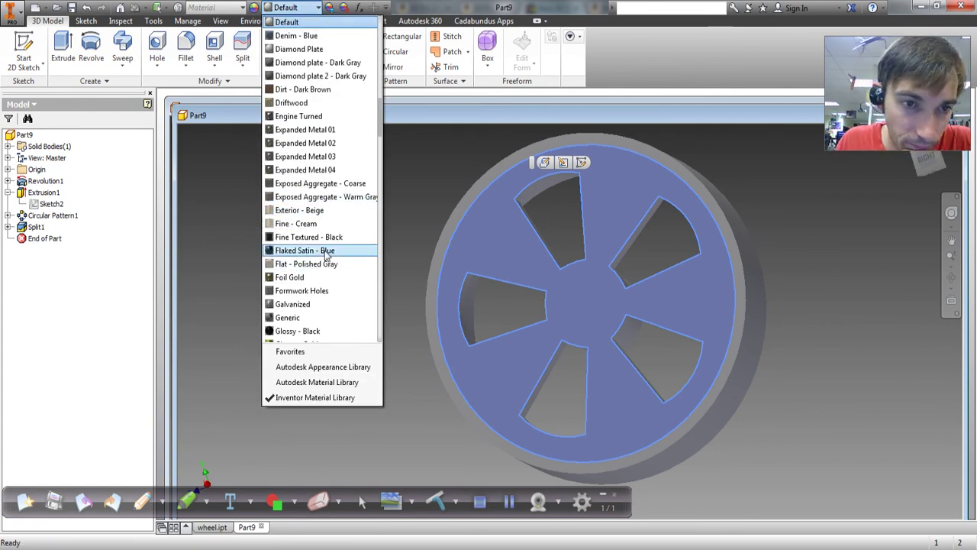
{"action": "left_click", "coordinate": [380, 256]}
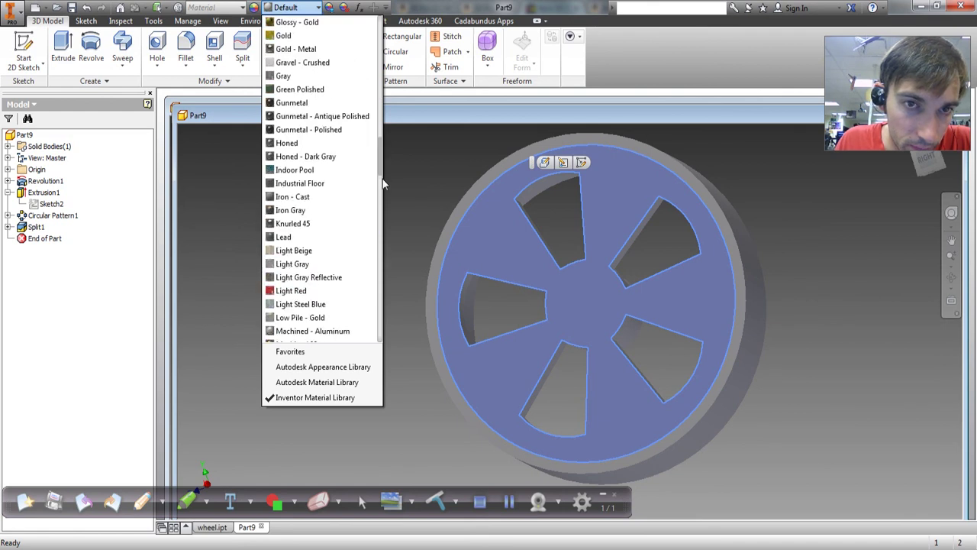
{"action": "left_click_drag", "start_coordinate": [381, 175], "coordinate": [383, 145]}
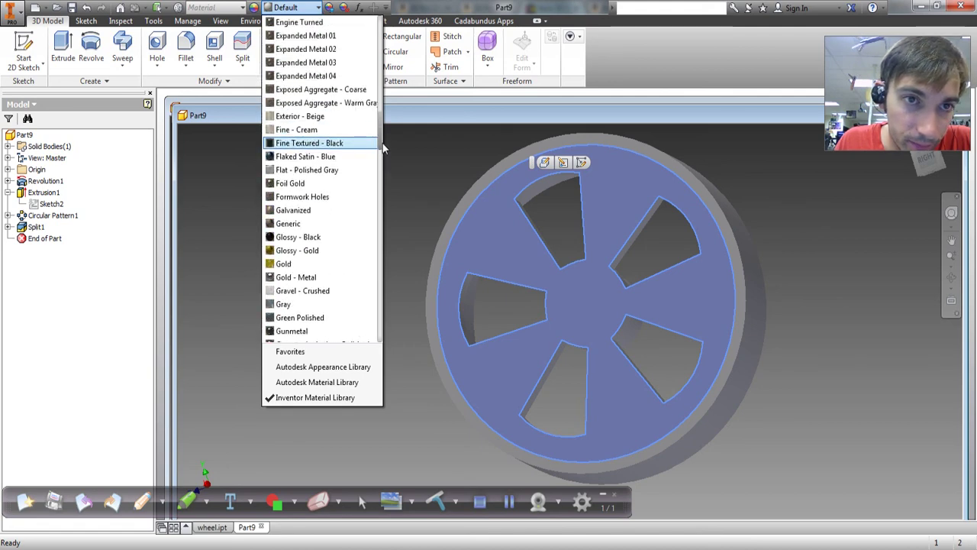
{"action": "left_click", "coordinate": [383, 145]}
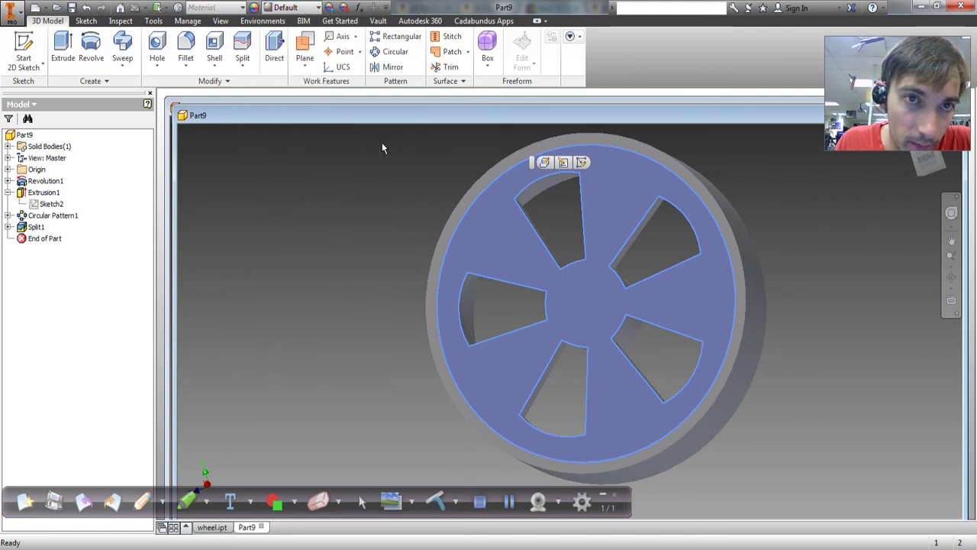
{"action": "left_click", "coordinate": [294, 8]}
{"action": "left_click_drag", "start_coordinate": [380, 116], "coordinate": [386, 217]}
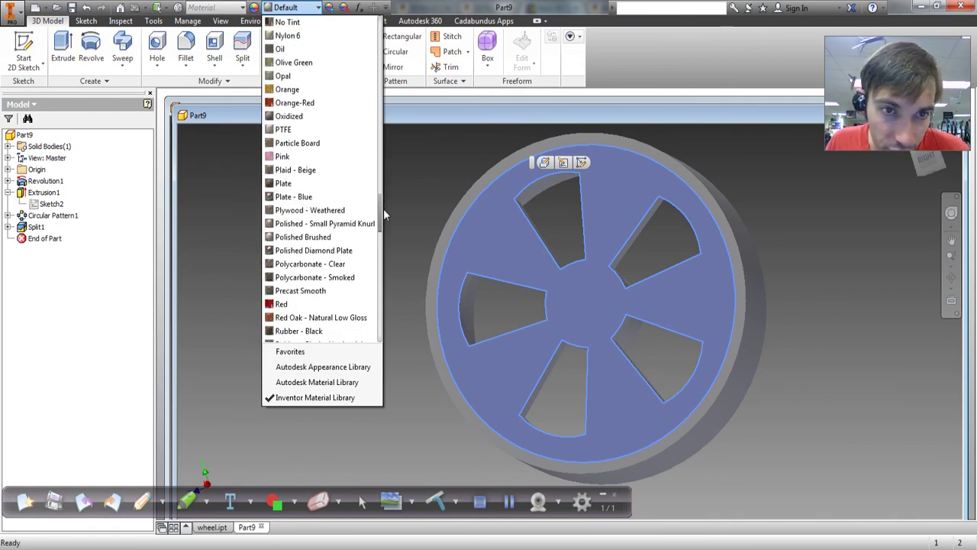
{"action": "left_click", "coordinate": [361, 241]}
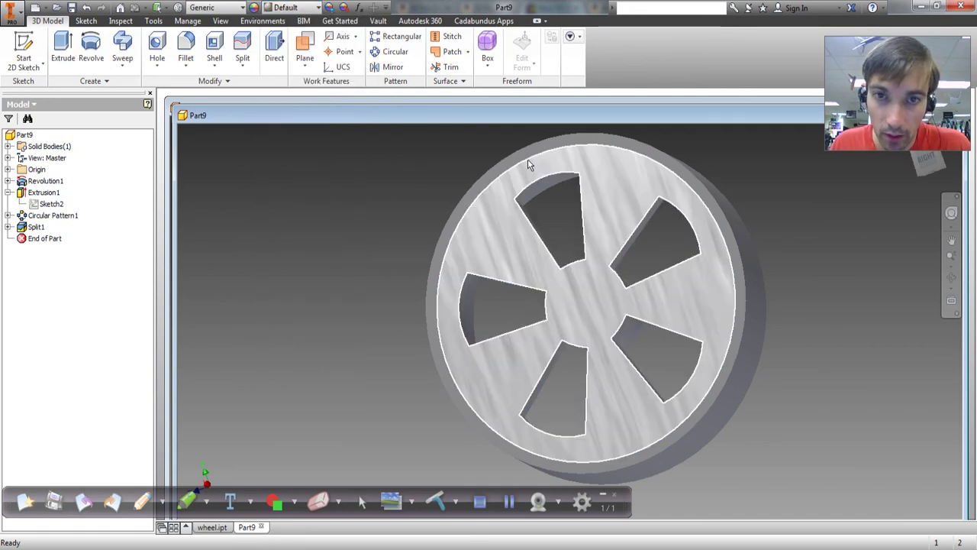
Step: Give the outer tire ring the Black appearance and orbit to inspect the result
{"action": "middle_click_drag", "start_coordinate": [785, 216], "coordinate": [563, 161], "text": "shift"}
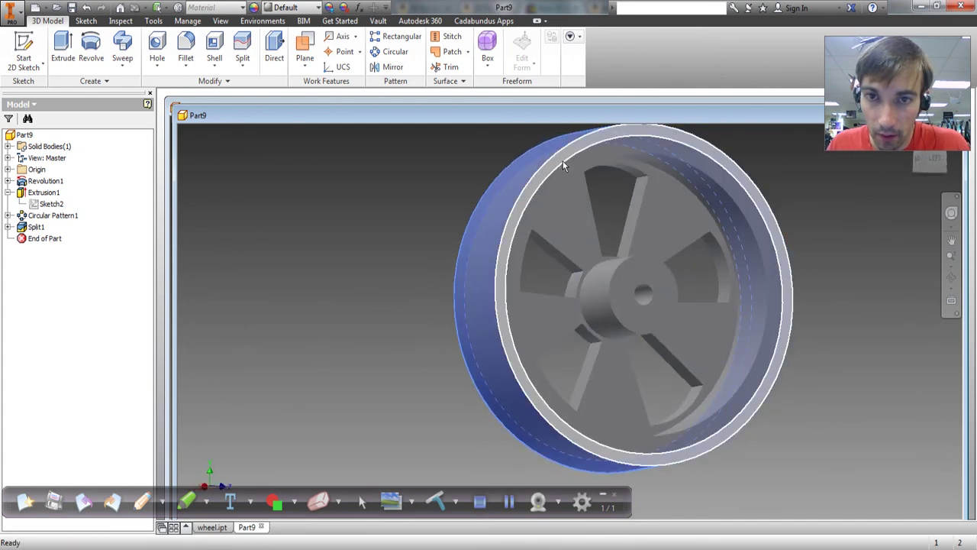
{"action": "middle_click_drag", "start_coordinate": [517, 184], "coordinate": [473, 153], "text": "shift"}
{"action": "left_click", "coordinate": [306, 7]}
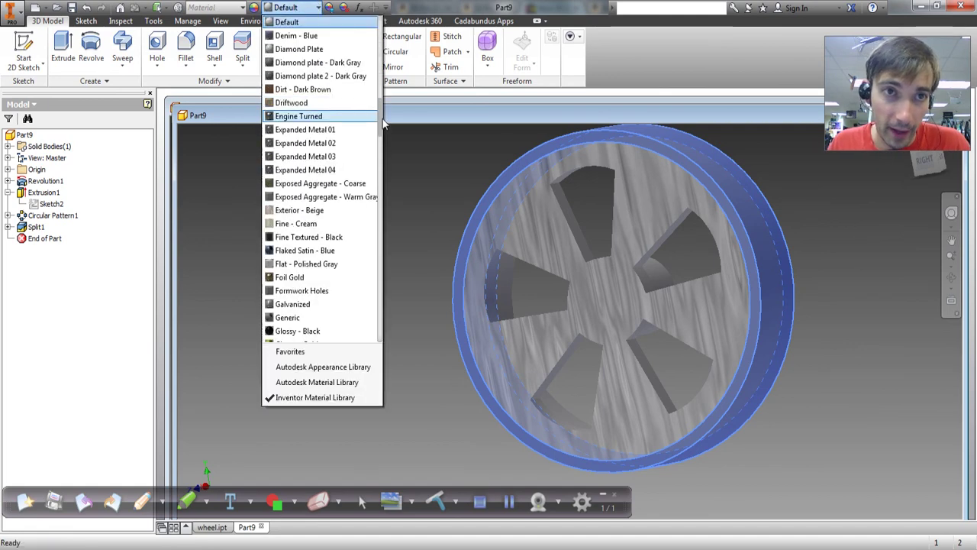
{"action": "left_click_drag", "start_coordinate": [381, 109], "coordinate": [379, 23]}
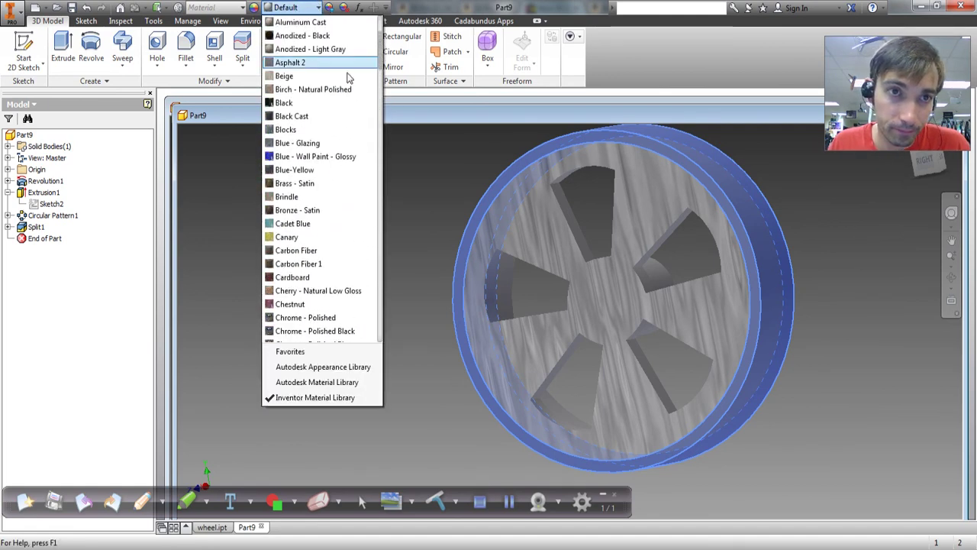
{"action": "left_click", "coordinate": [321, 104]}
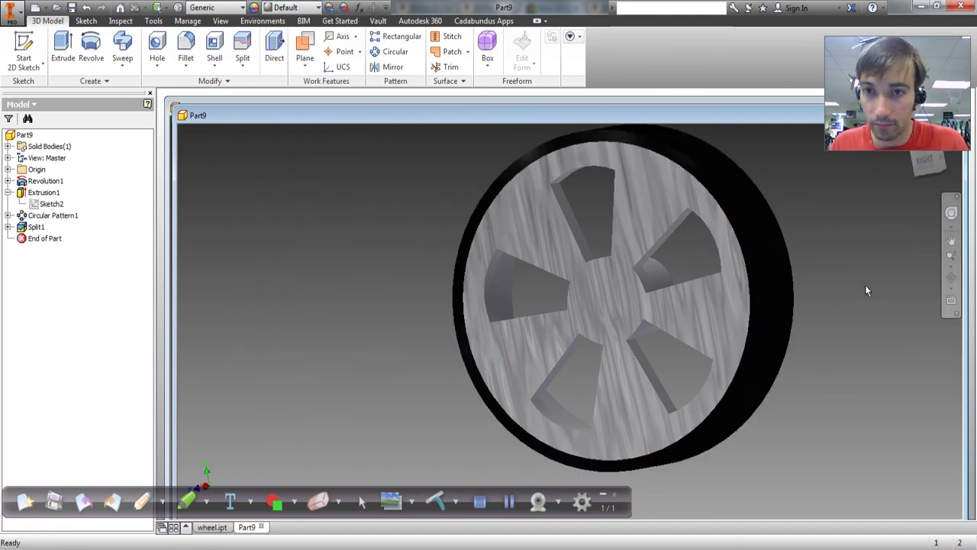
{"action": "left_click_drag", "start_coordinate": [931, 286], "coordinate": [849, 293]}
{"action": "key", "text": "Escape"}
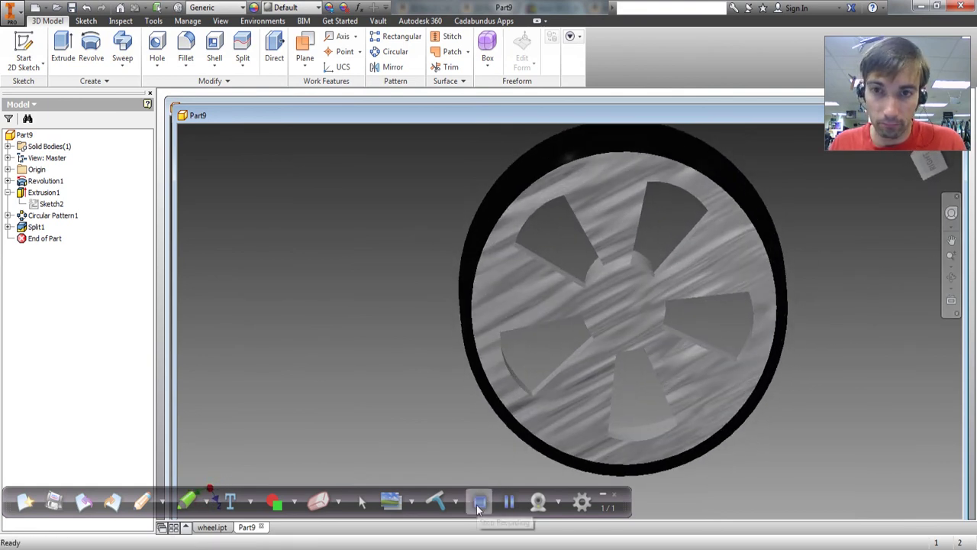